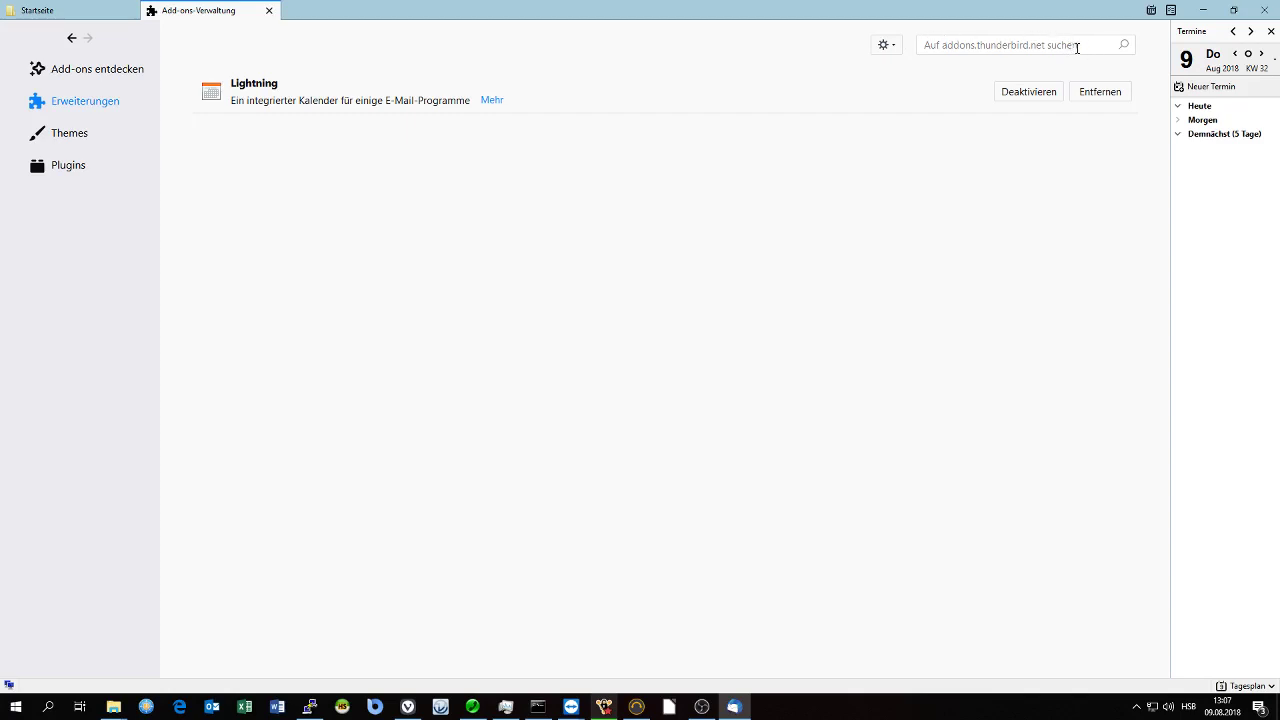
Search the Thunderbird add-ons site for "soblex".
left_click(1077, 48)
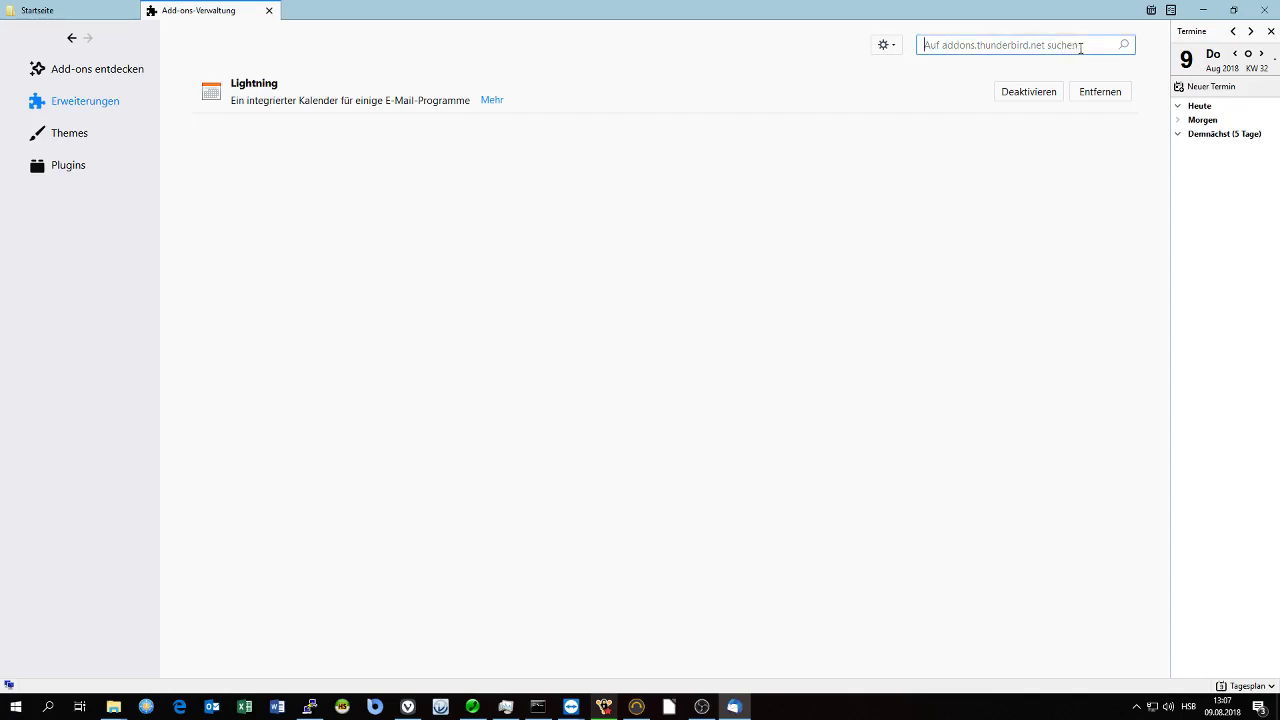
type("soblex")
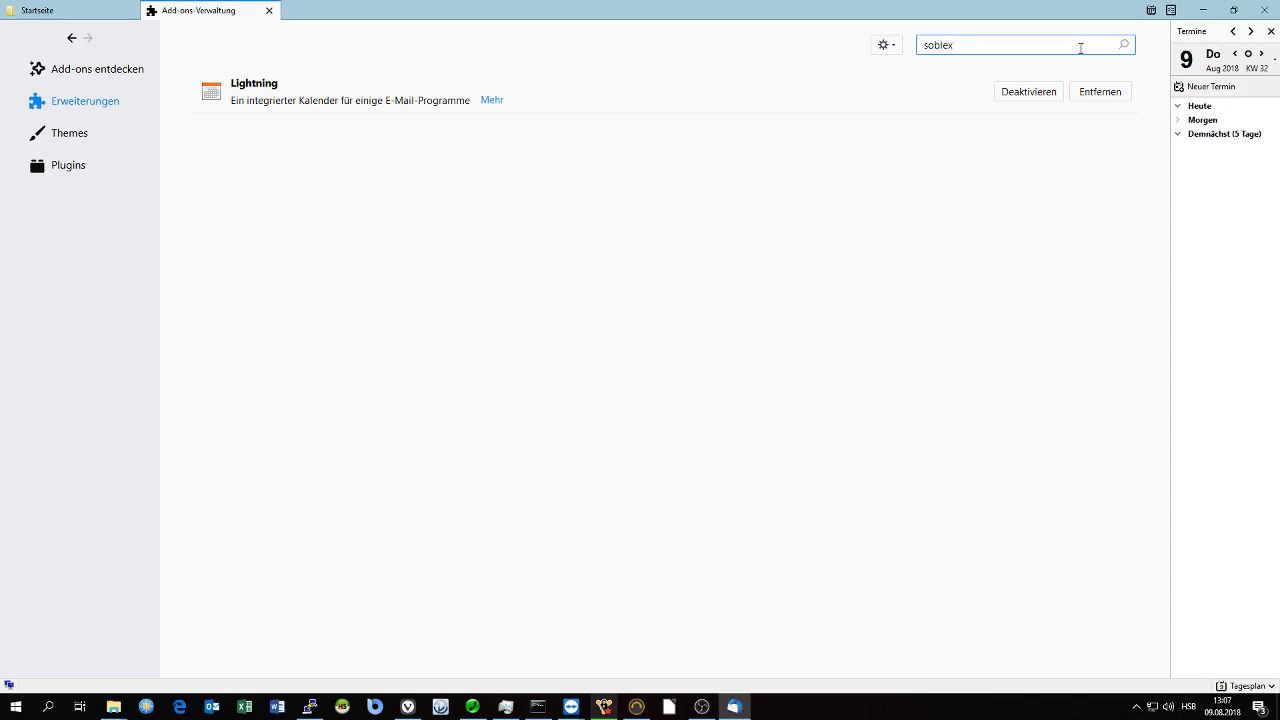
key("Return")
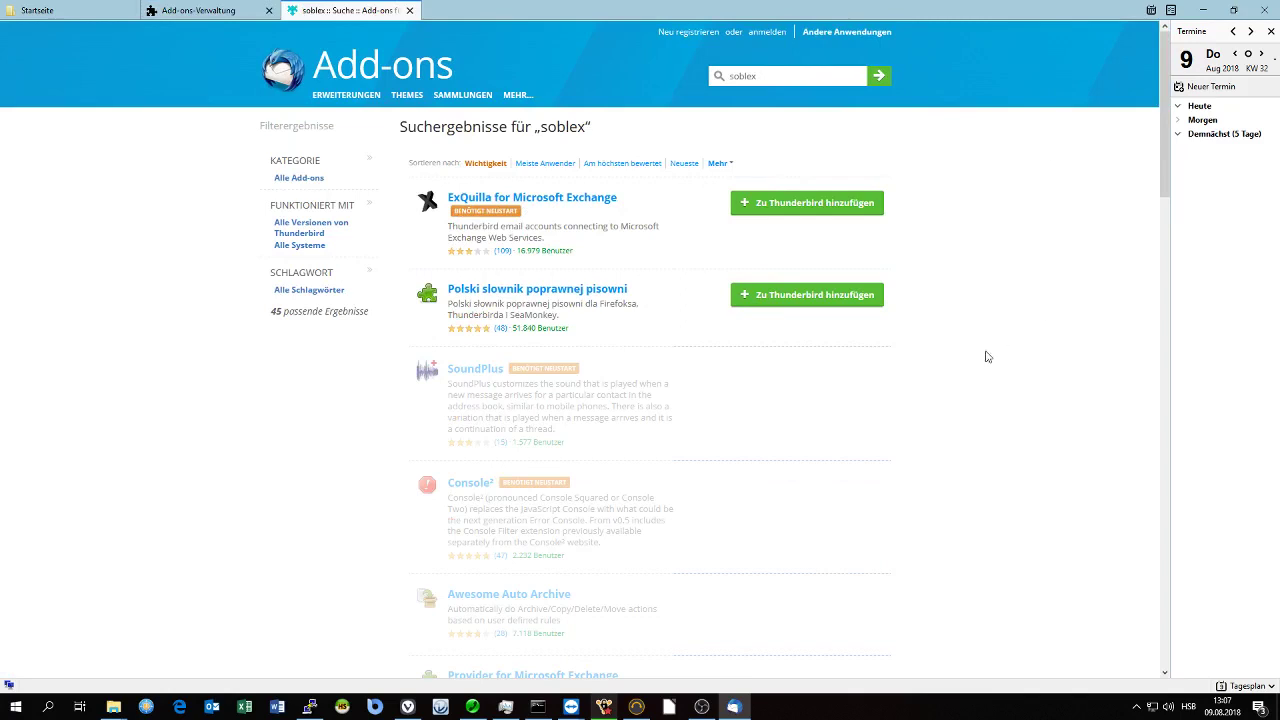
Install the Upper Sorbian spell checker from the search results and display the installed dictionaries in the add-ons manager.
scroll(960, 415, "down", 8)
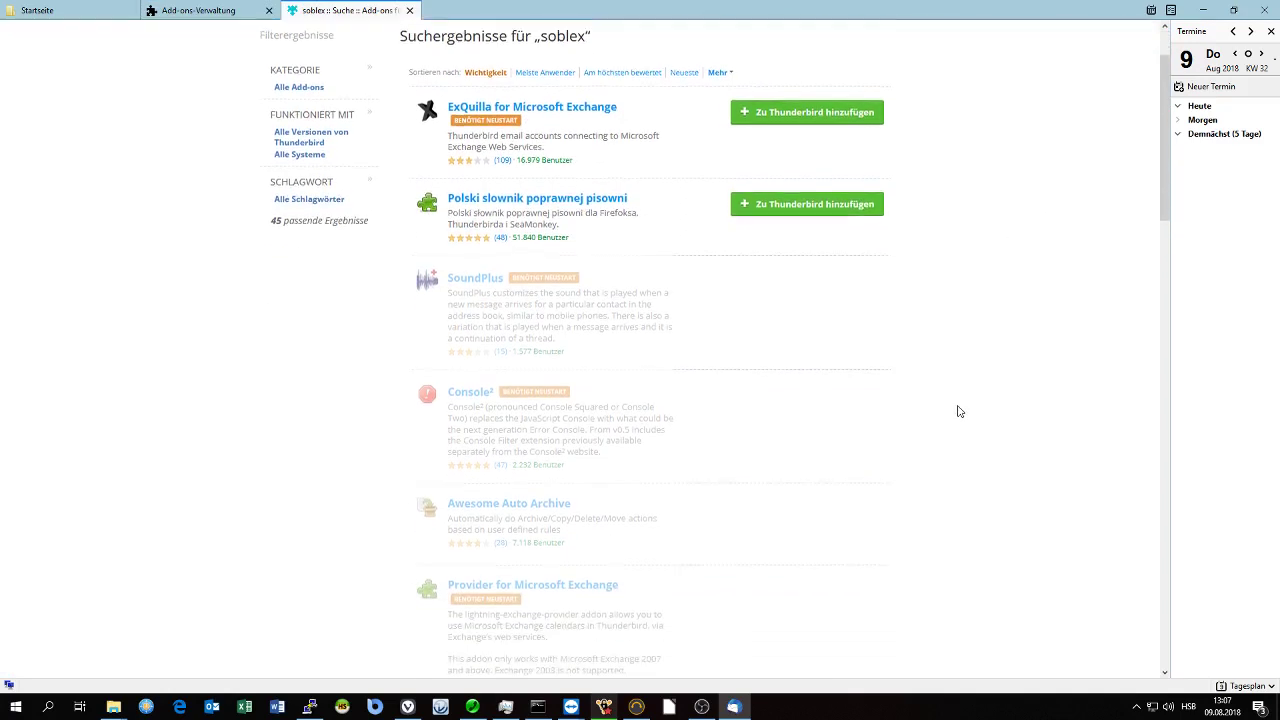
scroll(958, 411, "down", 10)
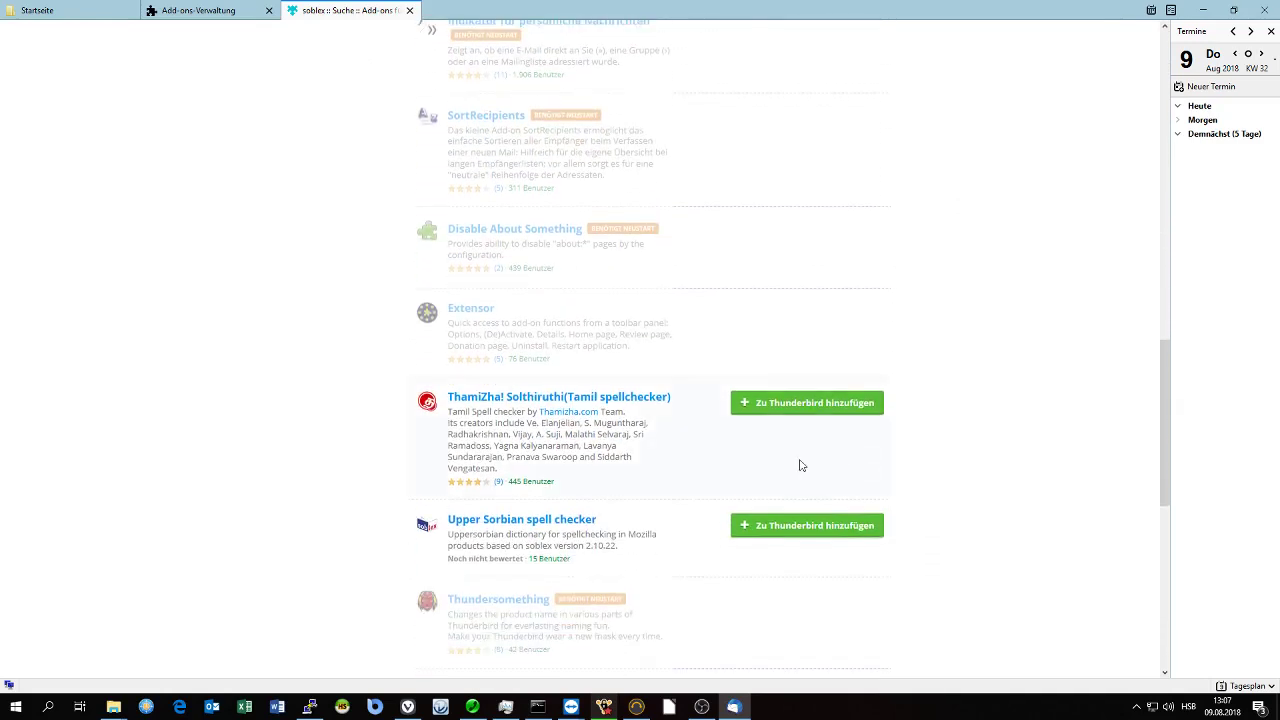
scroll(610, 463, "down", 3)
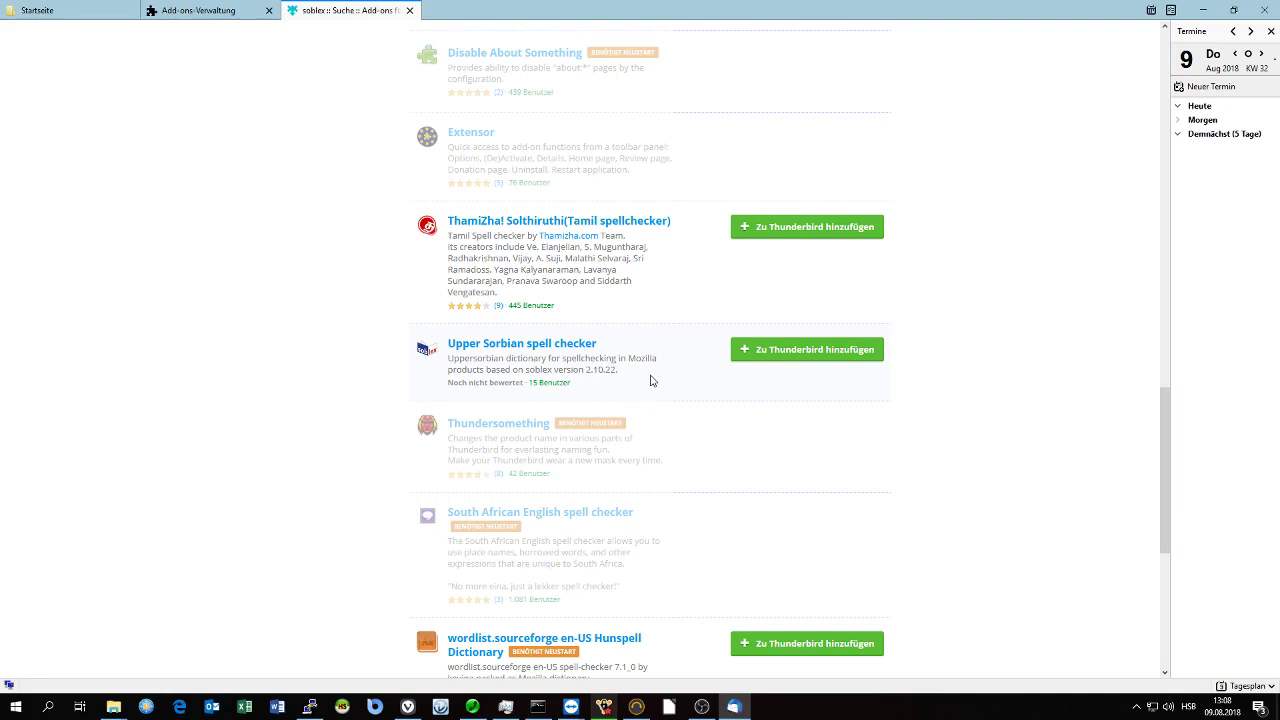
left_click(843, 357)
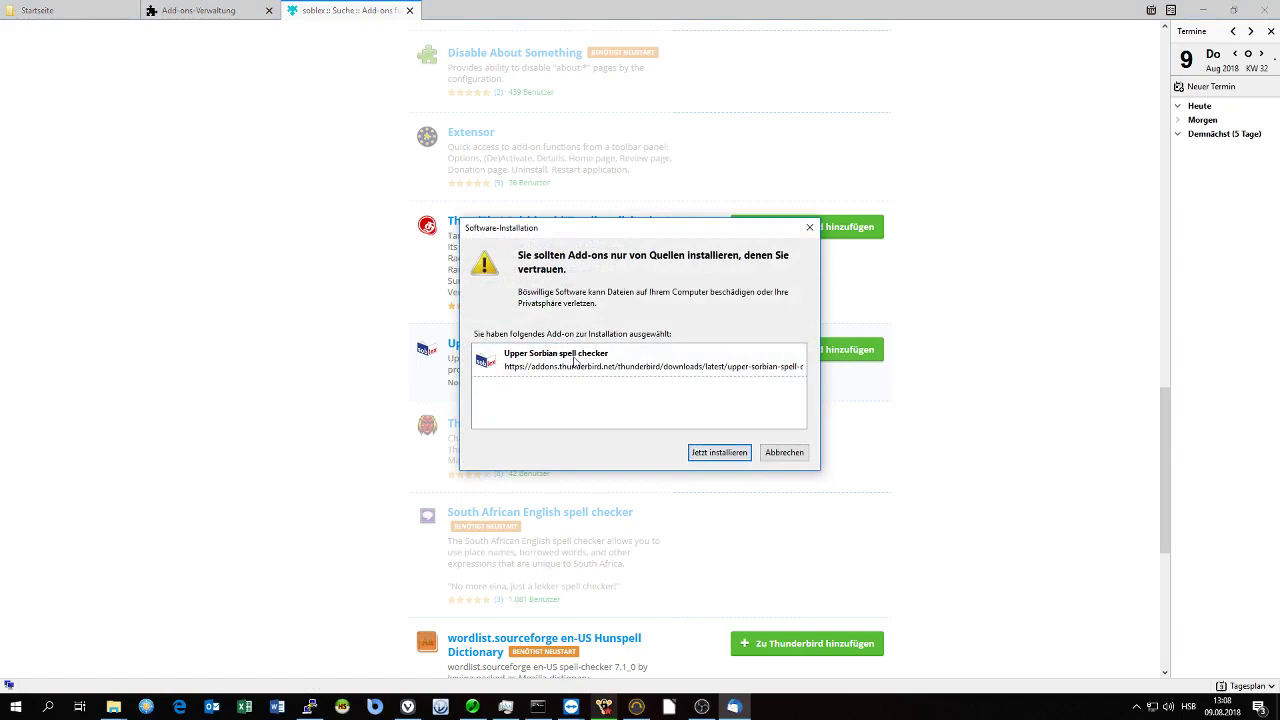
left_click(727, 455)
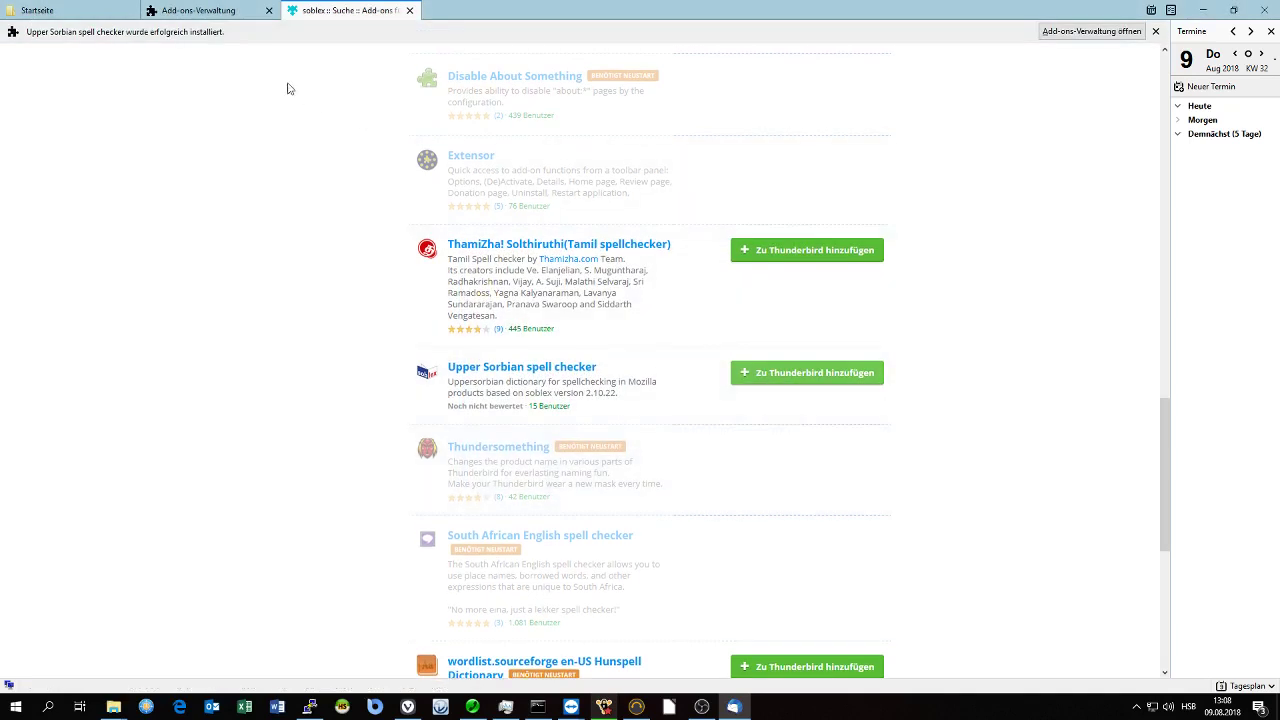
left_click(184, 12)
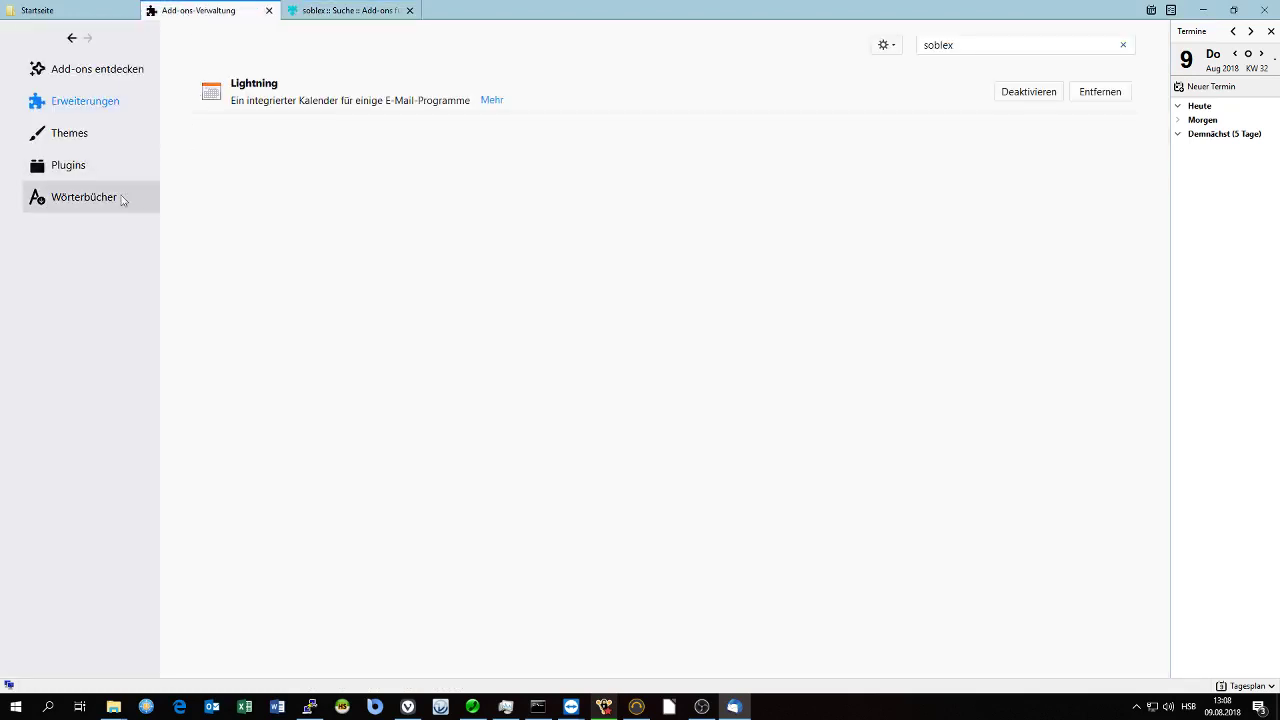
left_click(70, 208)
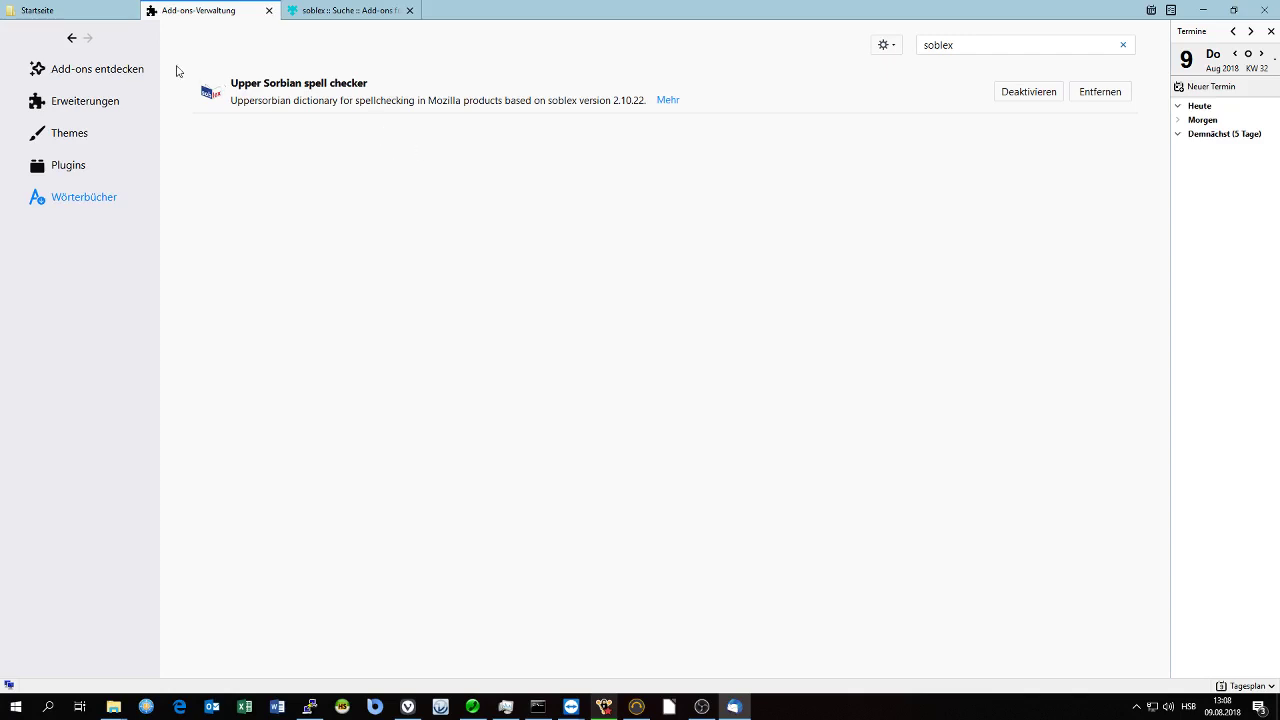
Start a new e-mail message and write the misspelled word "měsack" on the first line of the body.
left_click(68, 13)
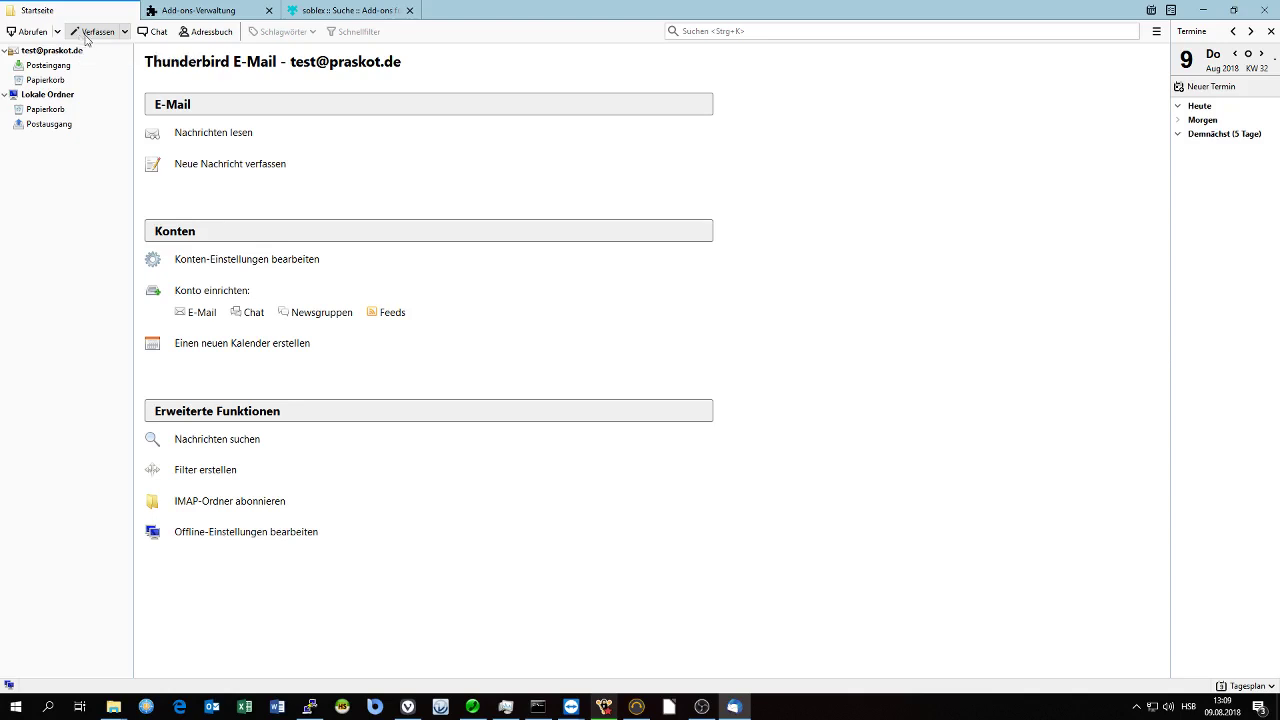
left_click(88, 33)
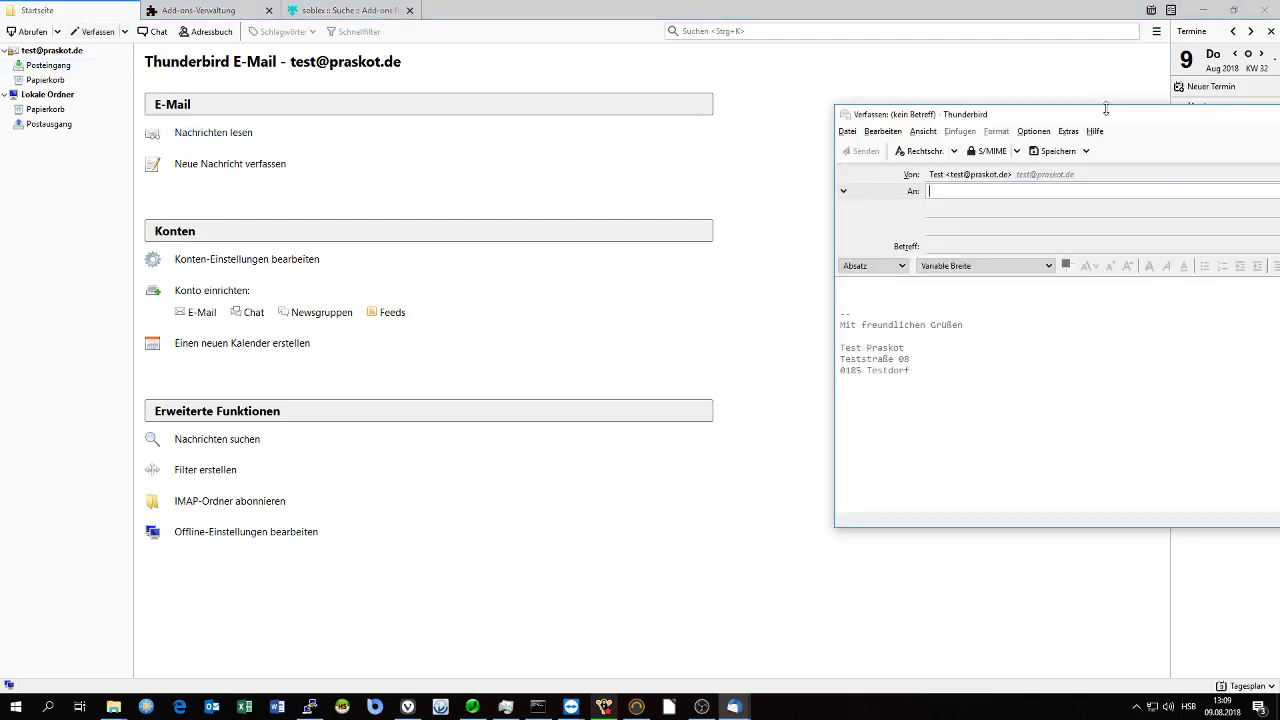
left_click_drag(1104, 112, 795, 130)
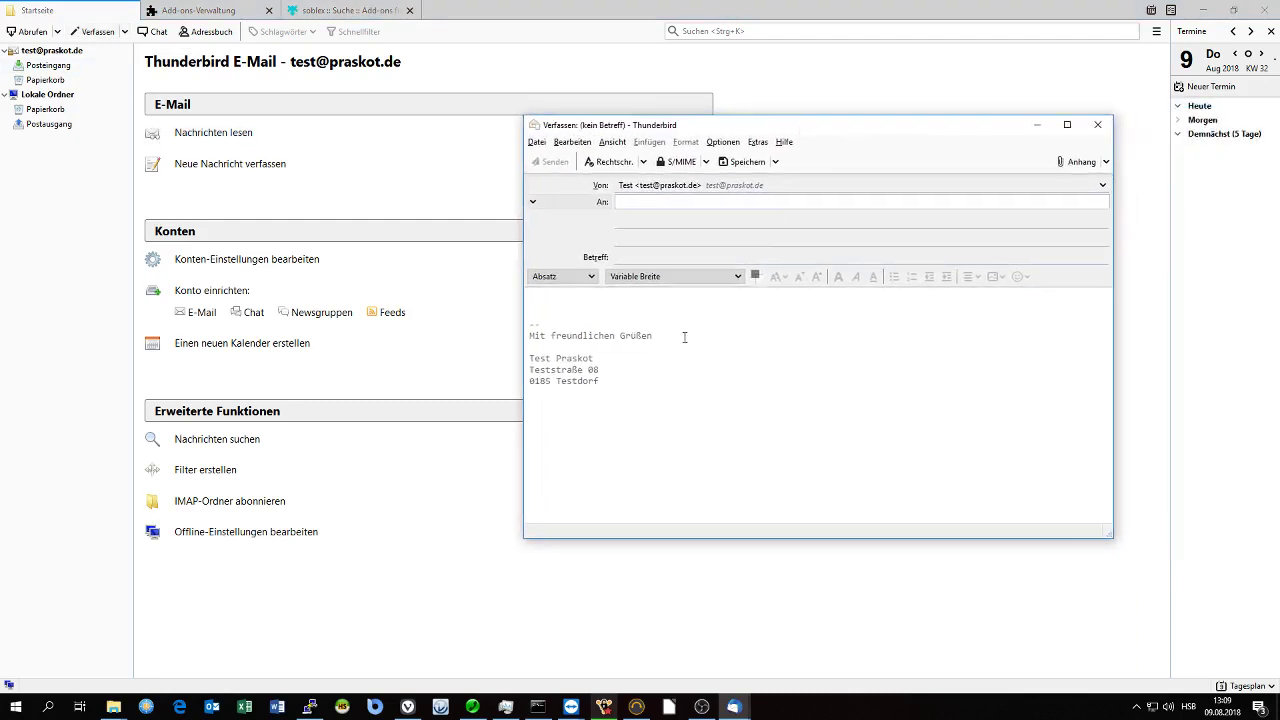
left_click(564, 306)
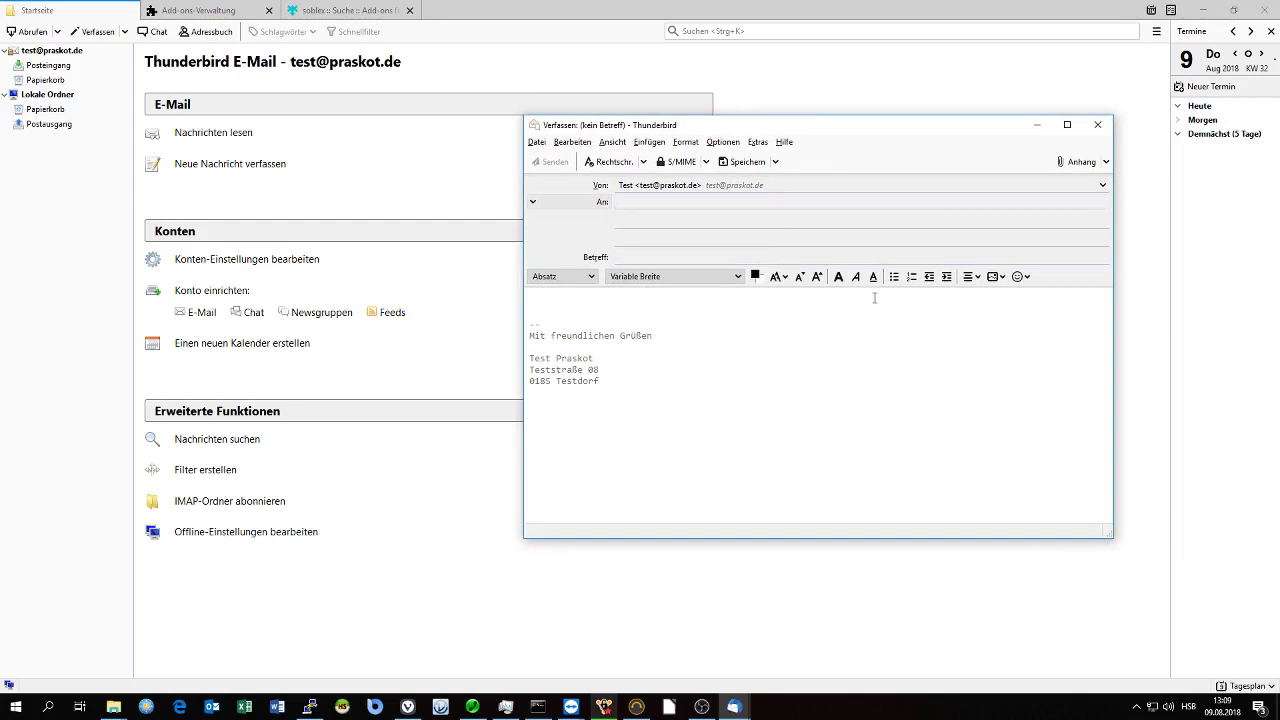
type("měsack")
key("Return")
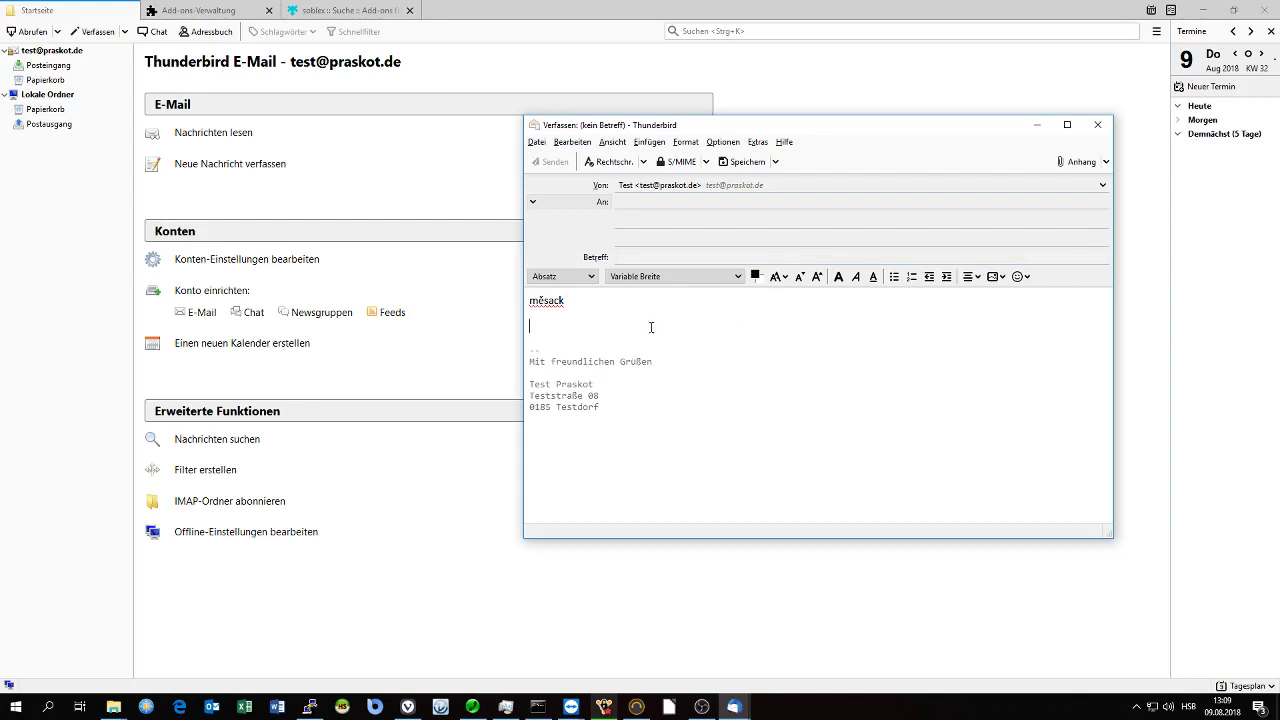
Correct "měsack" to the suggested spelling "měsačk" and add the word "mesack" on the line below.
right_click(548, 303)
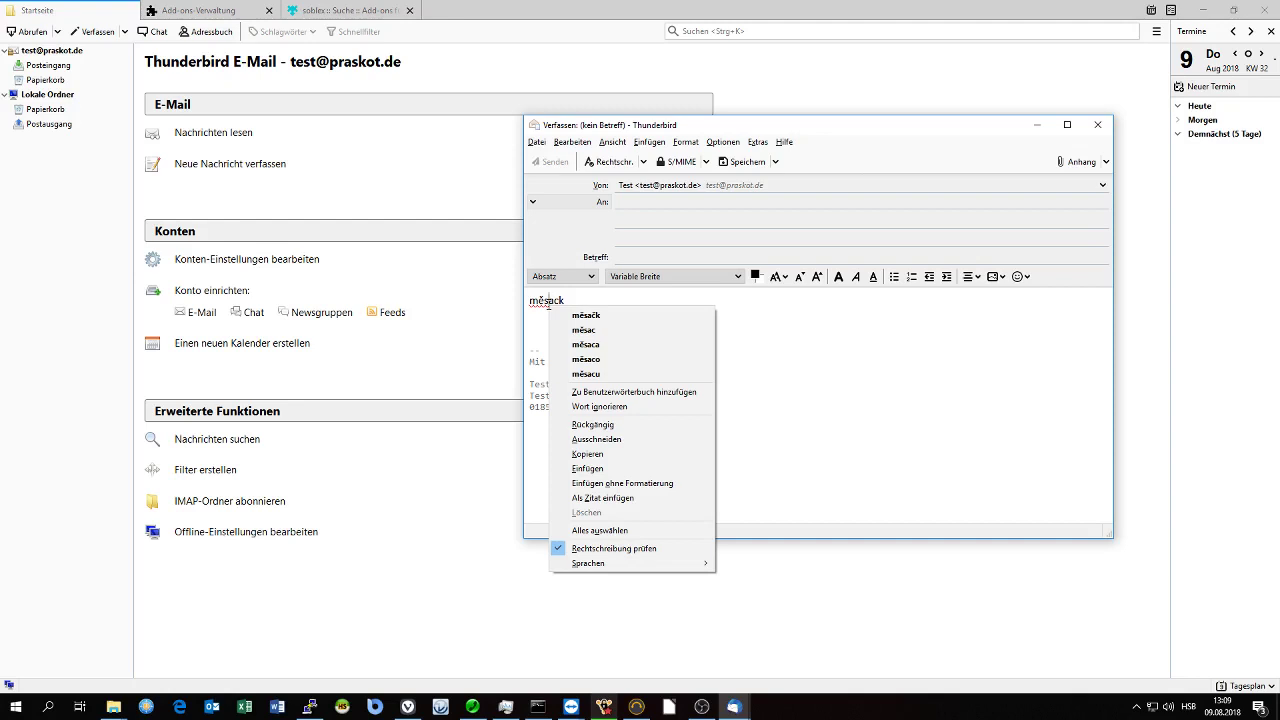
left_click(586, 315)
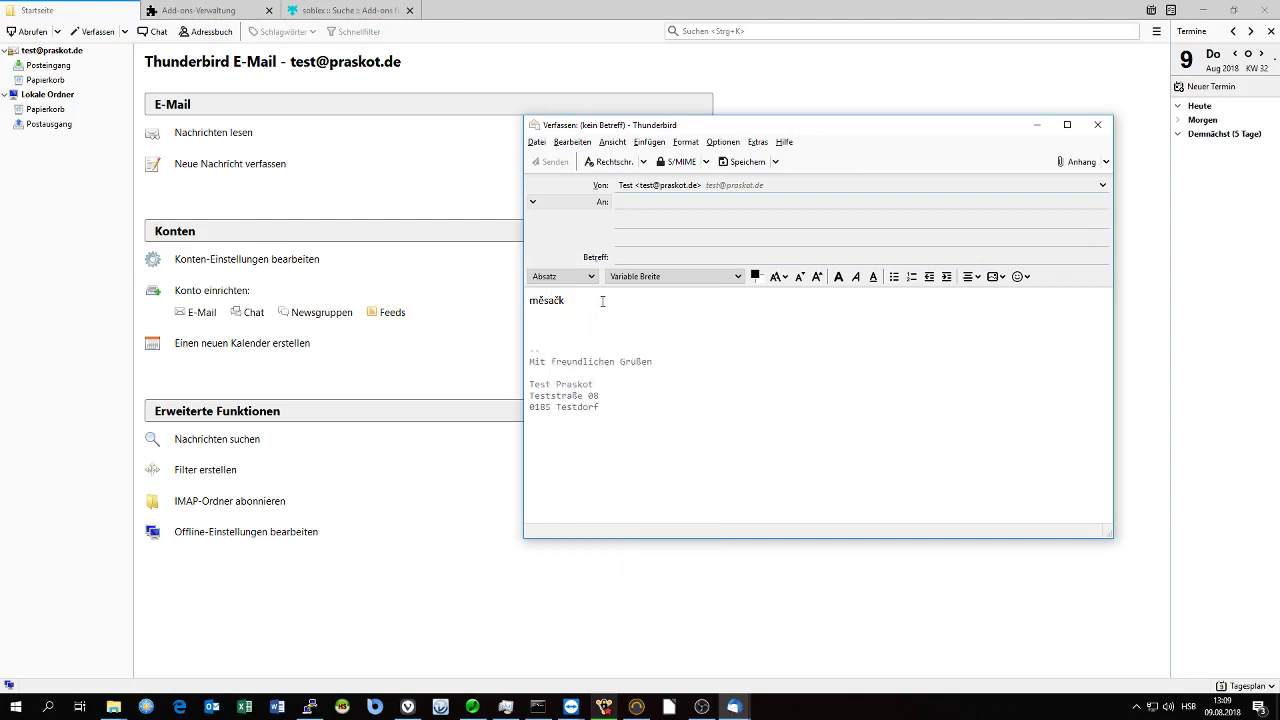
key("Return")
type("mesack")
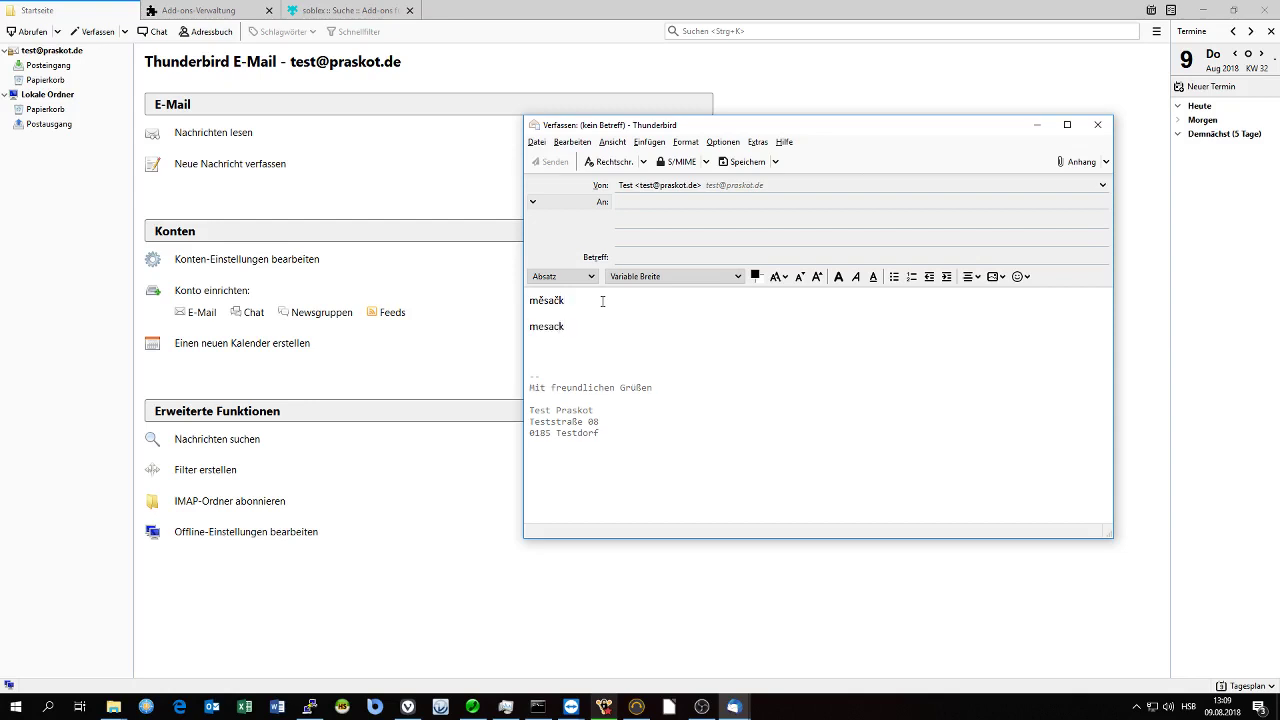
key("Return")
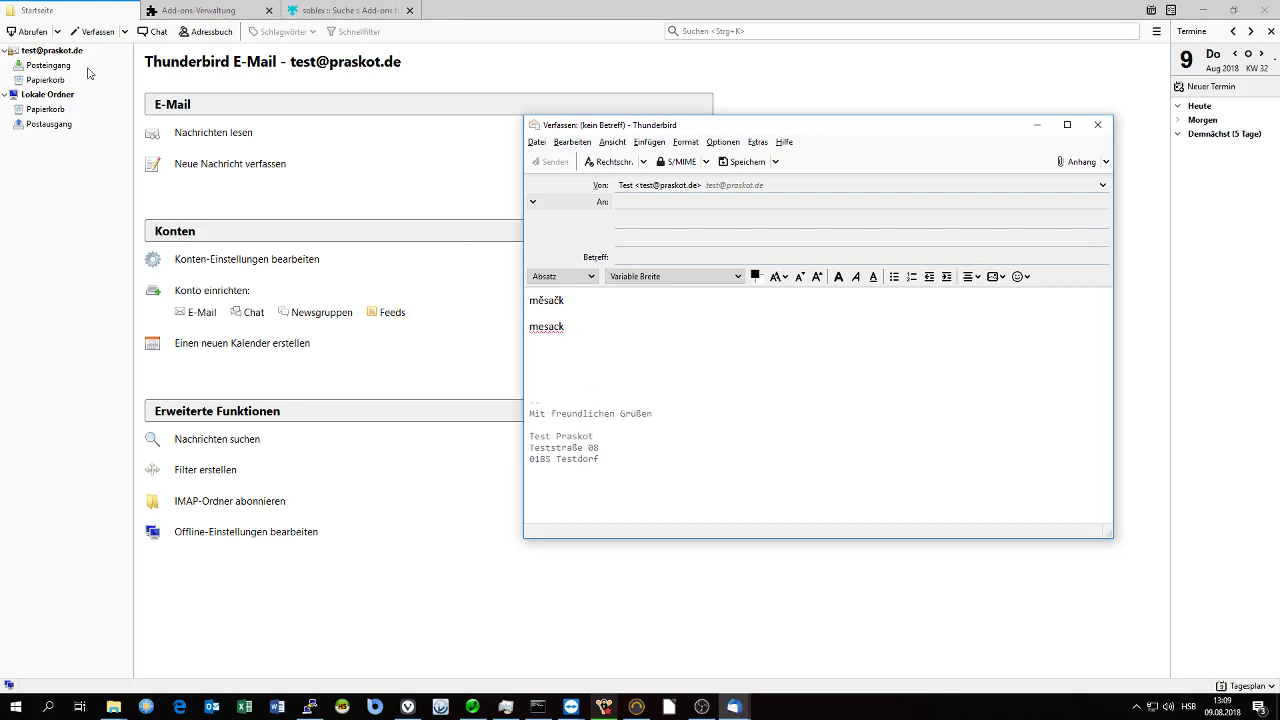
Check the spelling suggestions for "mesack" and close the message, discarding the changes.
right_click(556, 331)
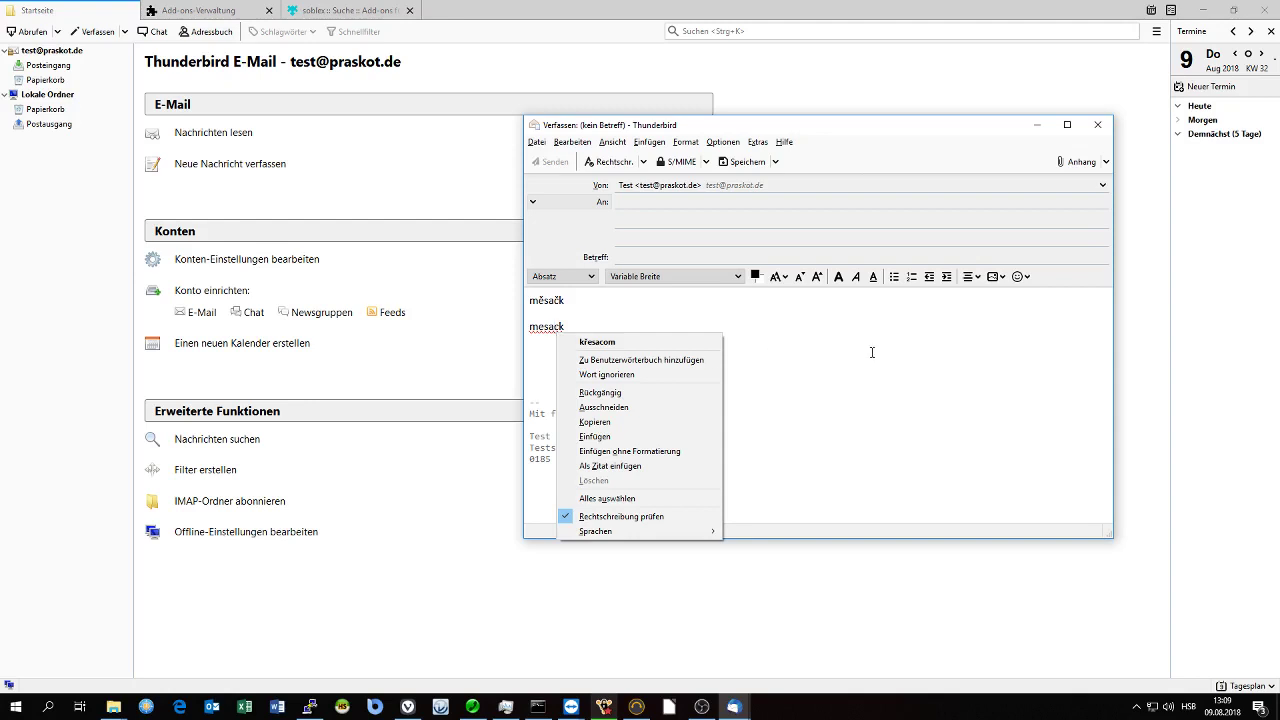
key("Escape")
left_click(1098, 125)
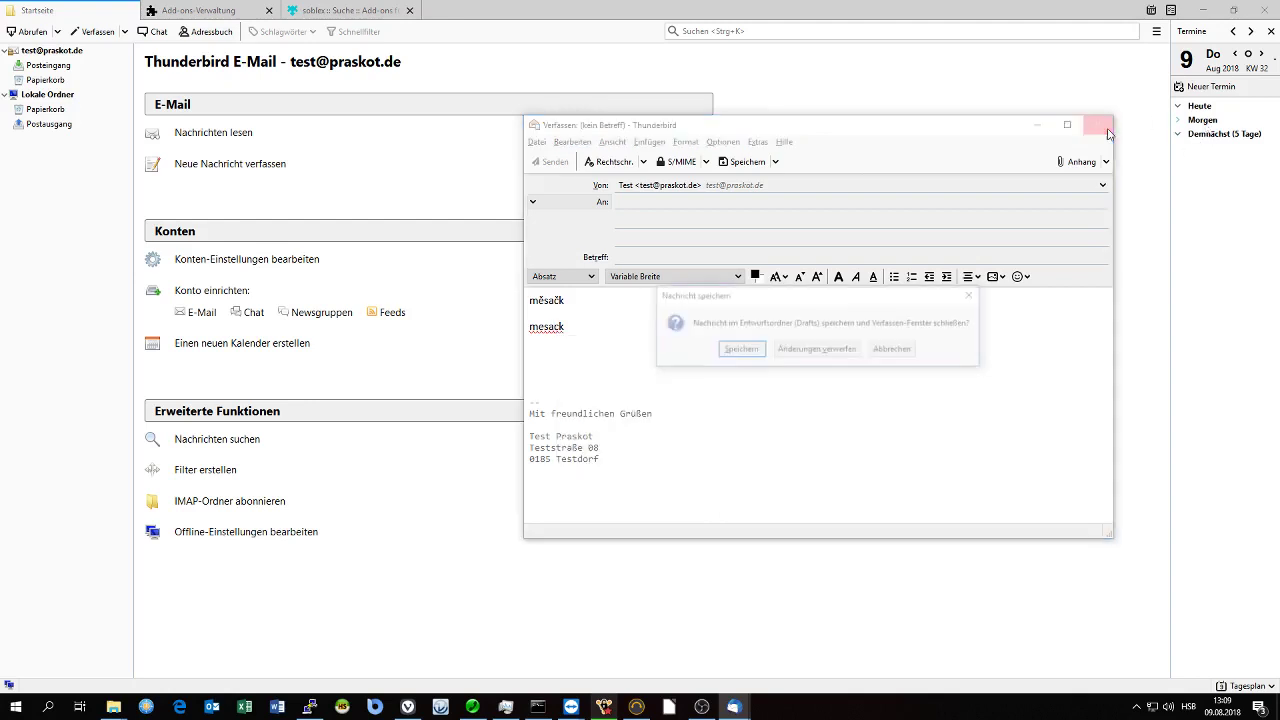
left_click(818, 353)
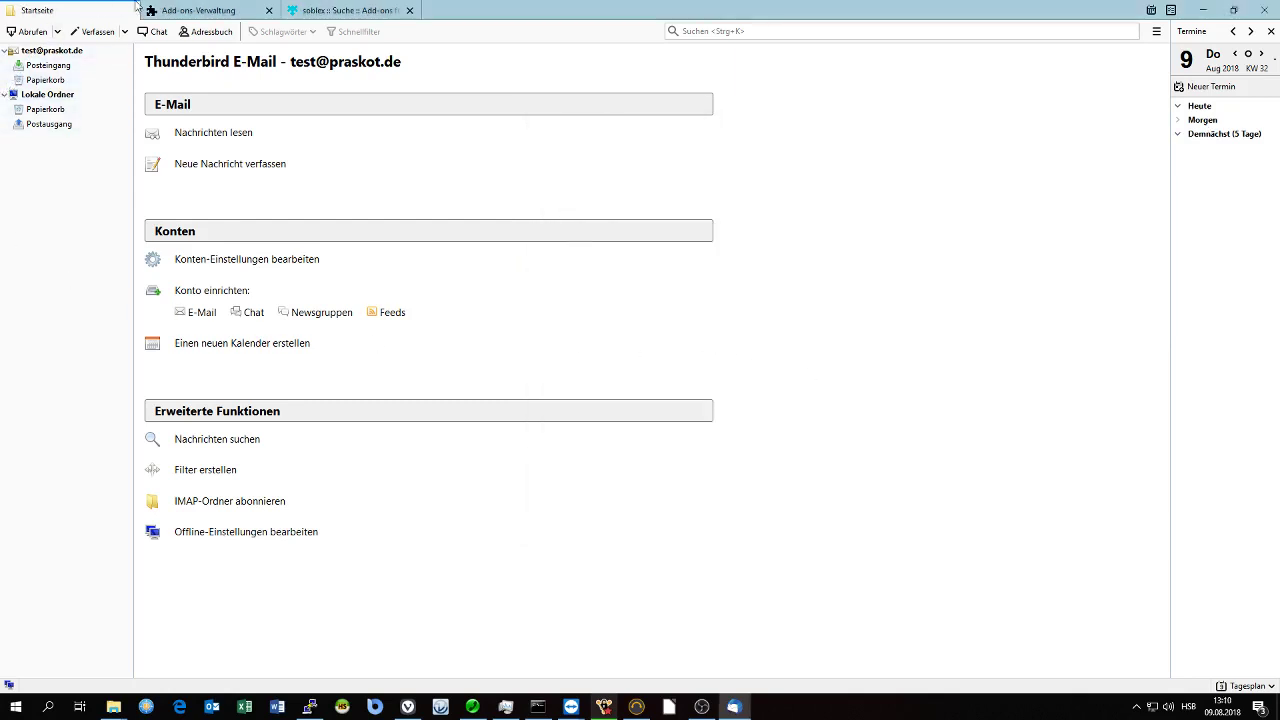
Check the installed add-ons for updates and remove the Upper Sorbian spell checker dictionary.
left_click(170, 10)
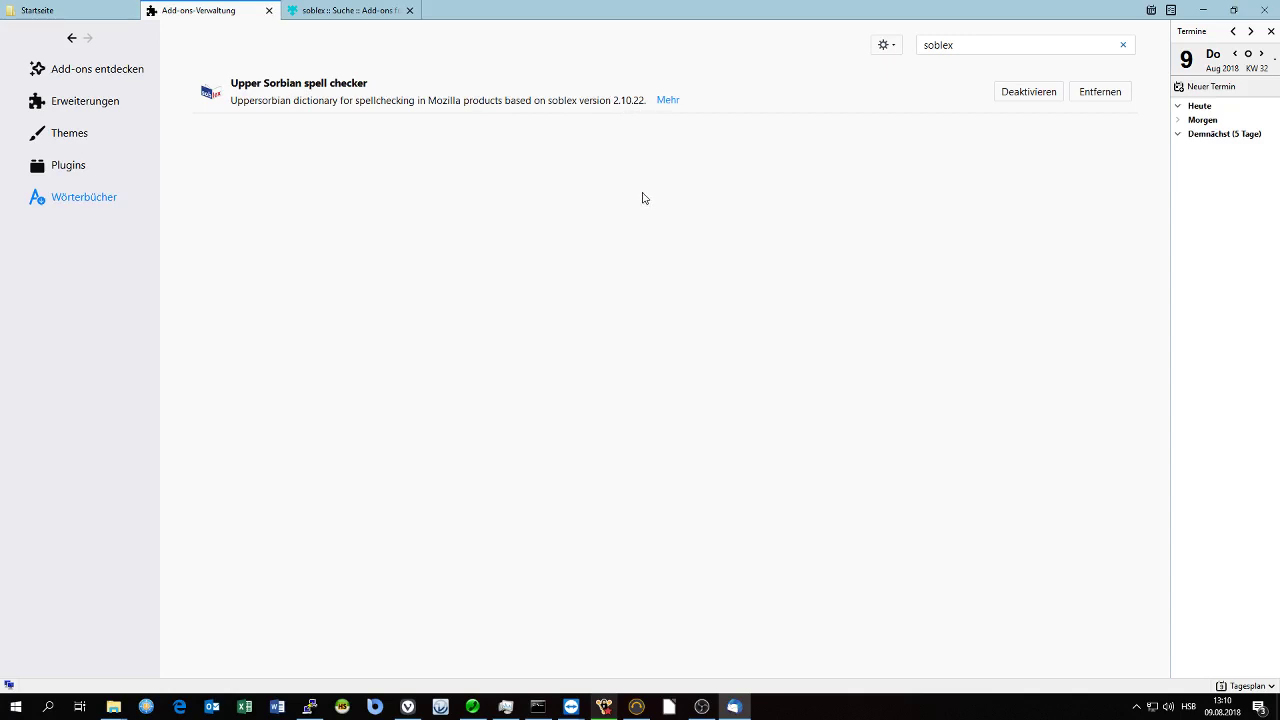
left_click(889, 47)
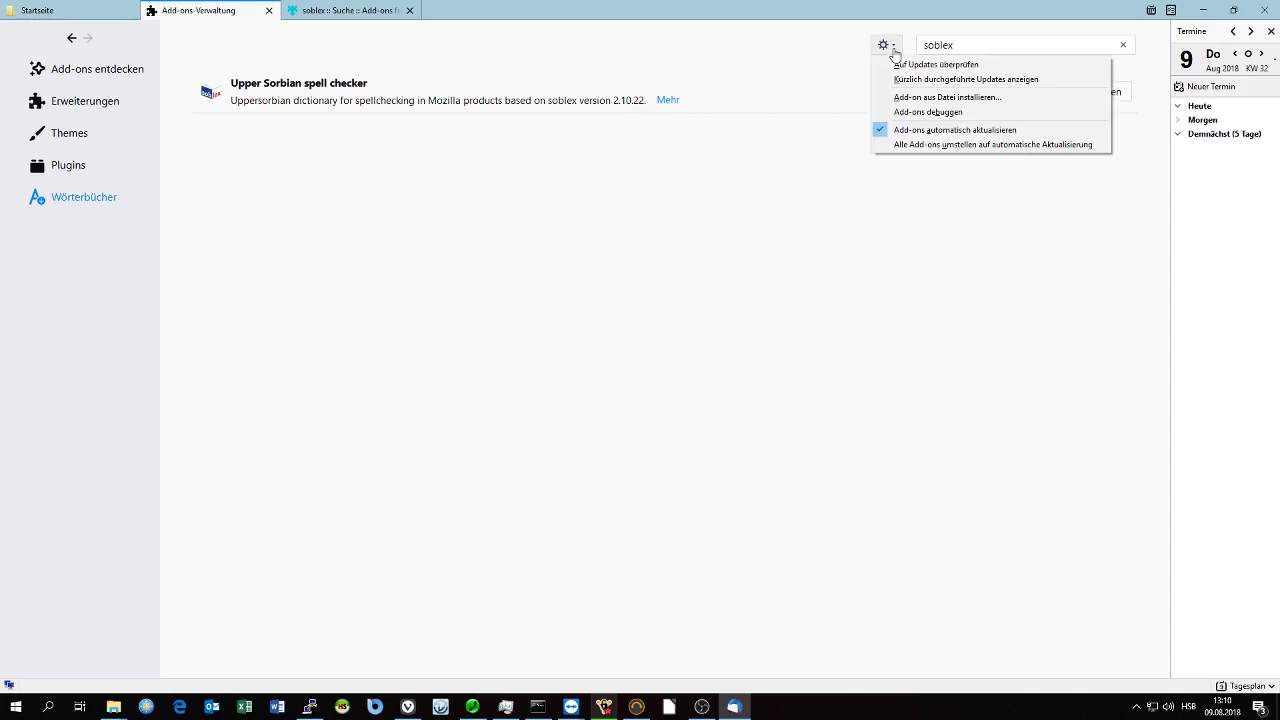
left_click(905, 65)
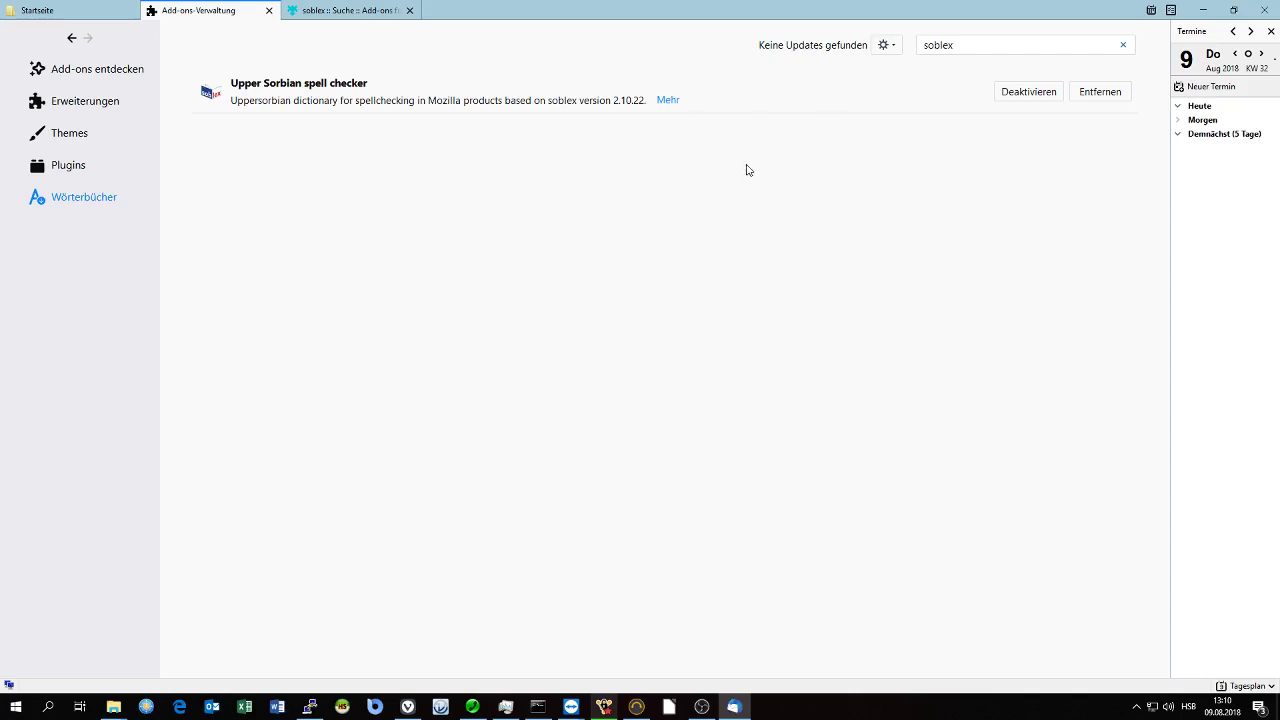
left_click(1106, 95)
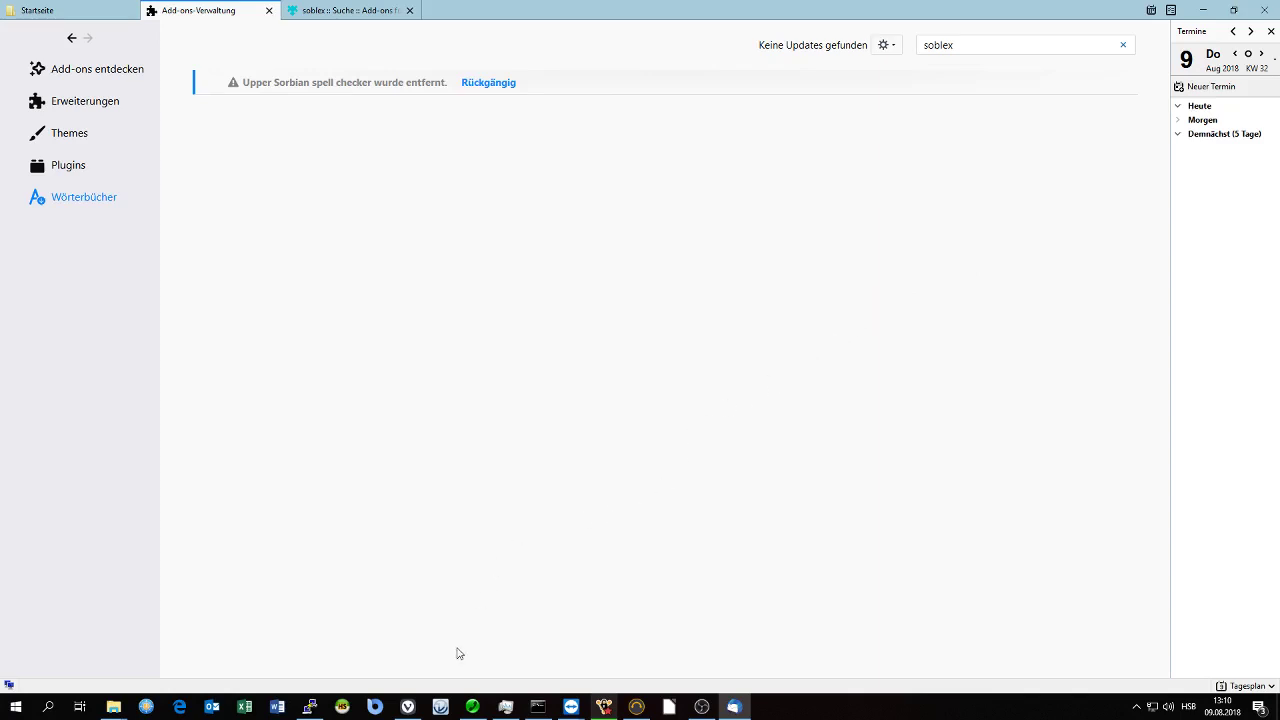
left_click(408, 707)
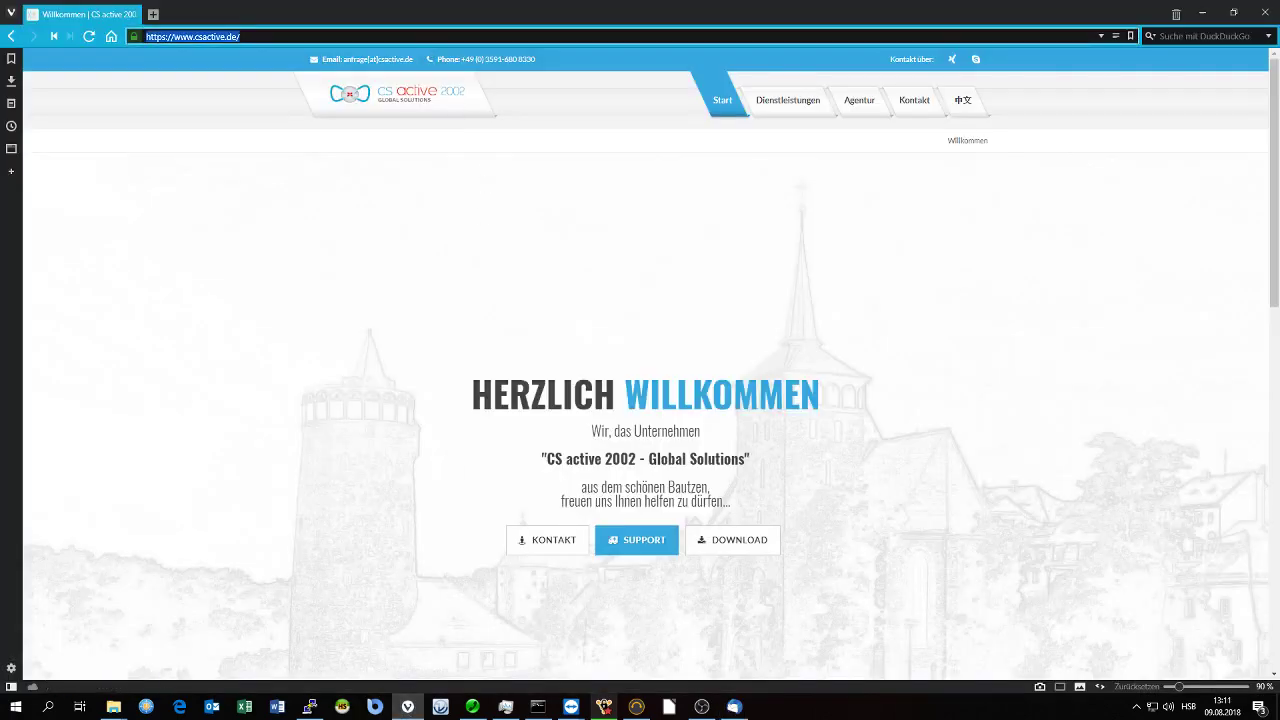
type("www.soblex.d")
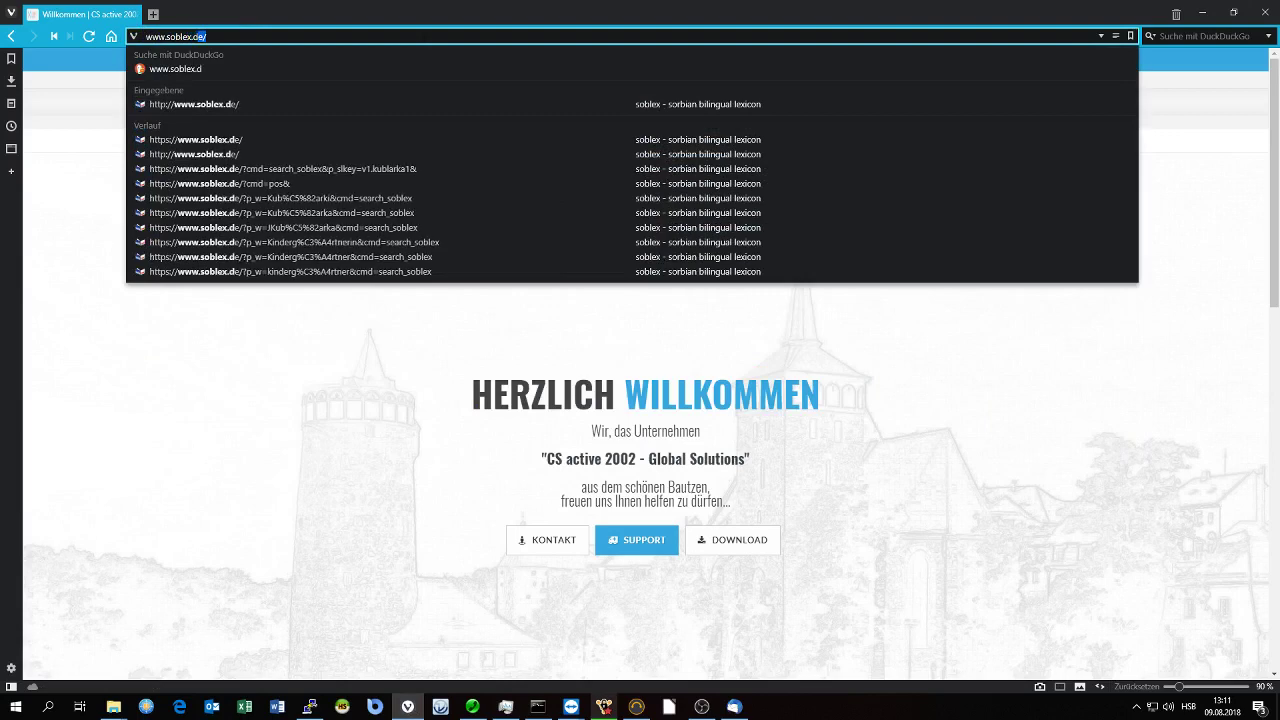
key("Return")
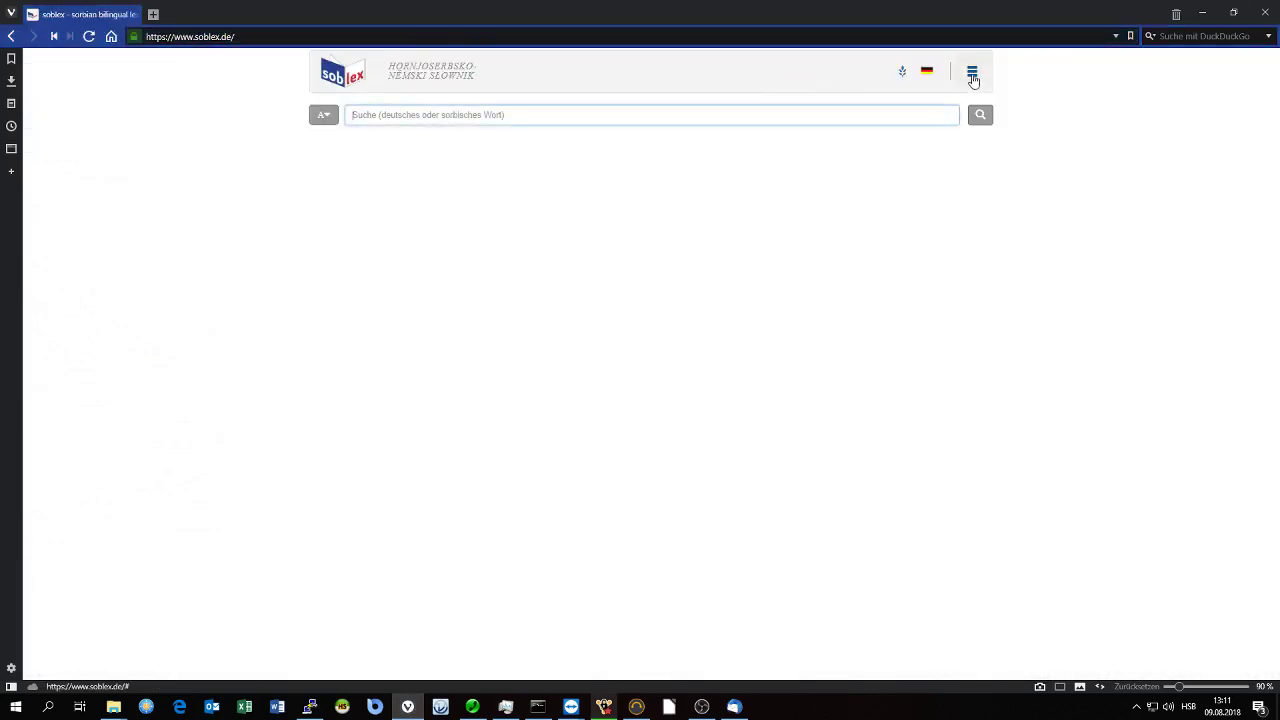
left_click(972, 73)
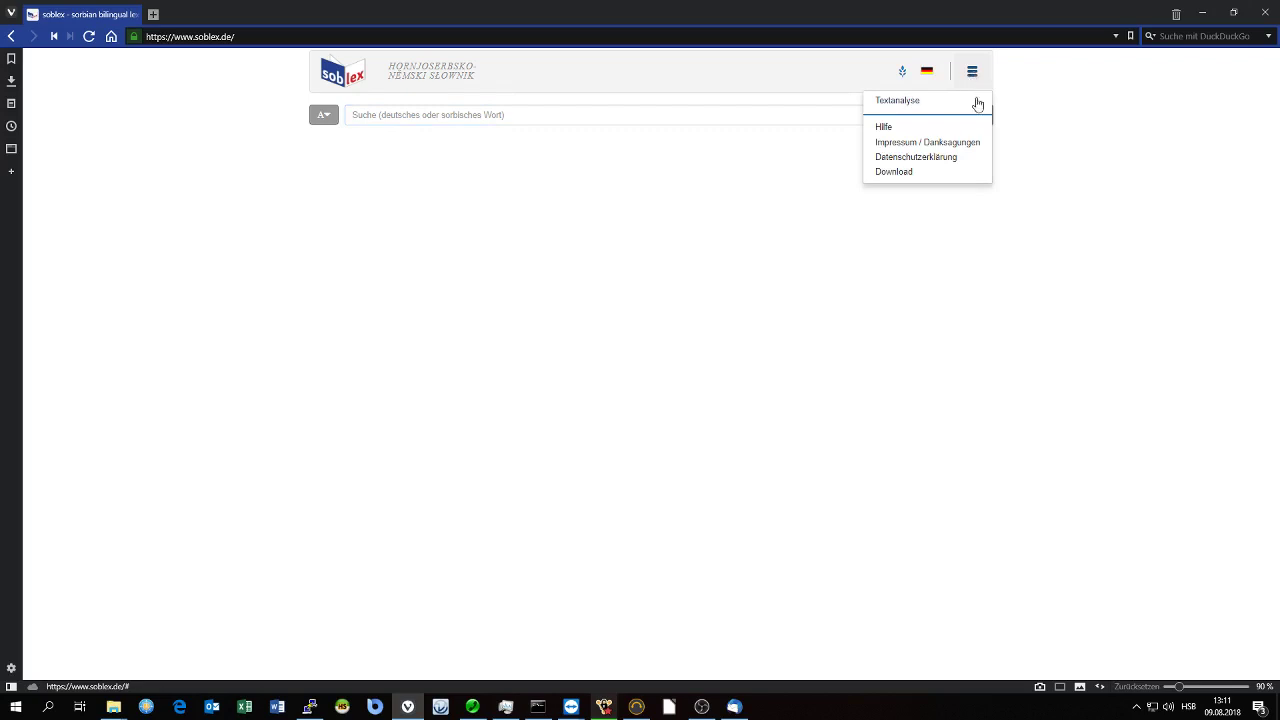
left_click(899, 174)
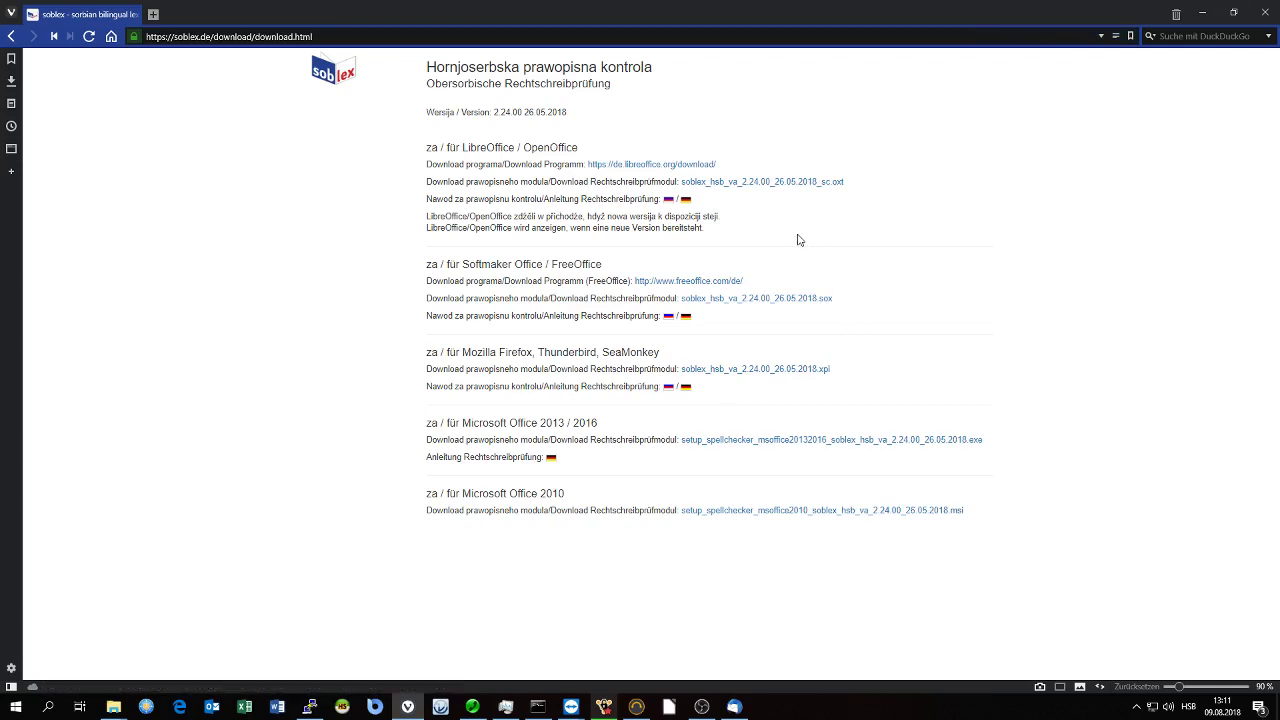
Save the LibreOffice/OpenOffice spell-check module soblex_hsb_va_2.24.00_26.05.2018_sc.oxt to the video folder on the Desktop.
right_click(753, 183)
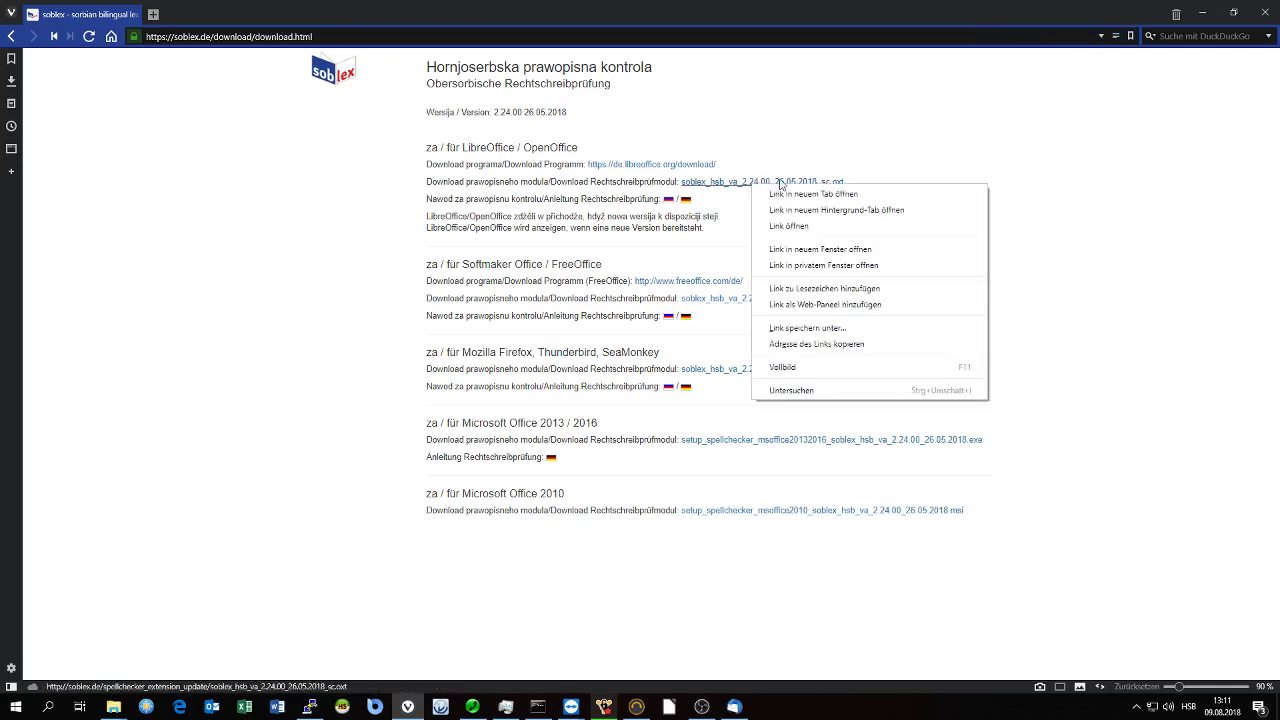
left_click(850, 330)
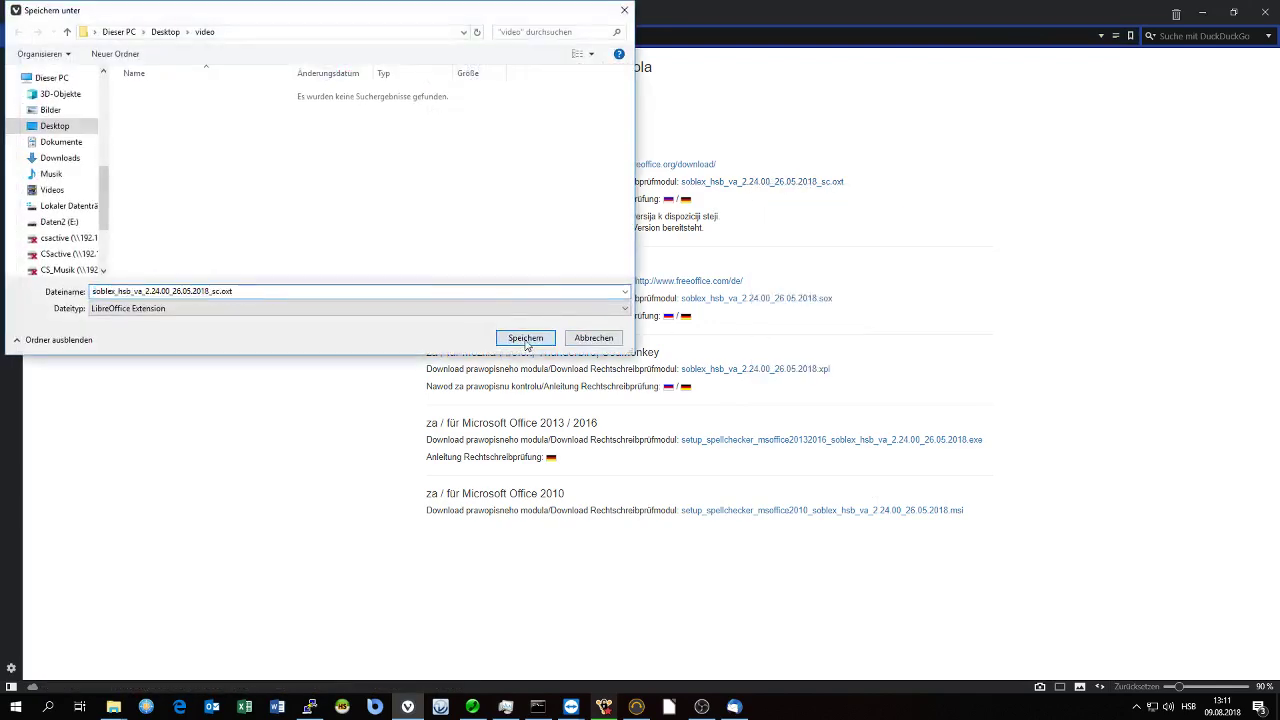
left_click(526, 343)
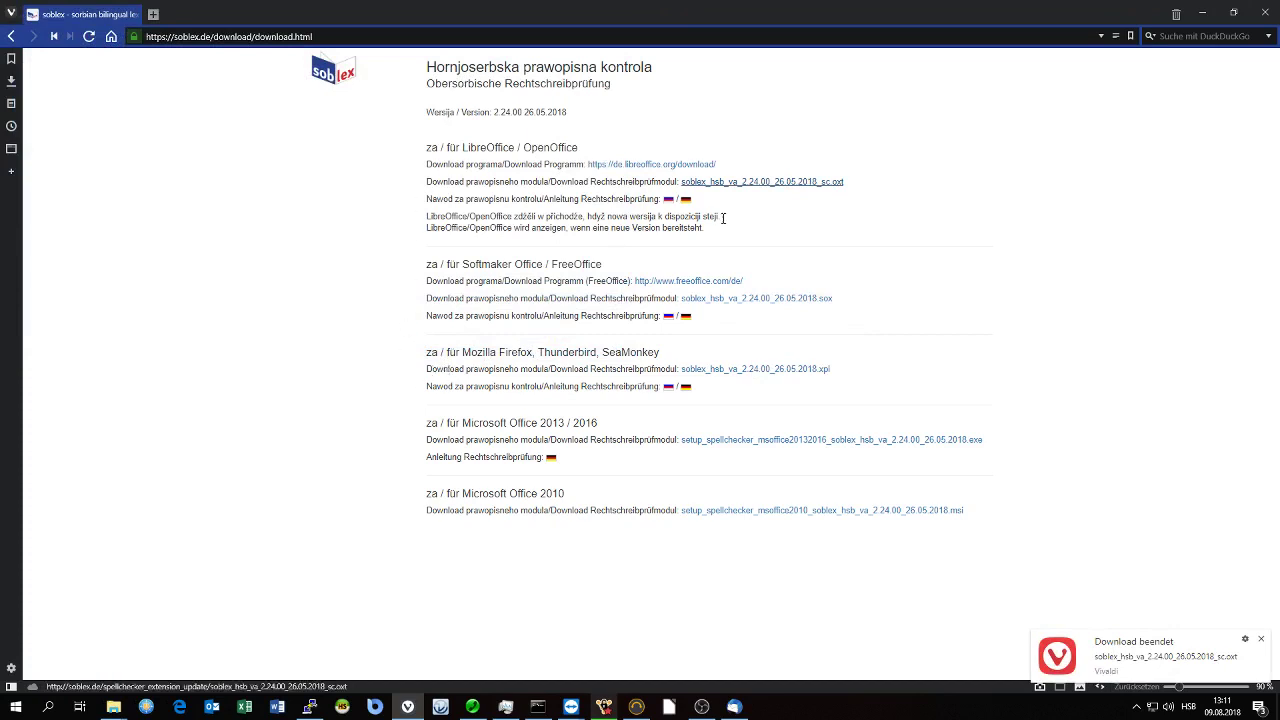
Save the Firefox/Thunderbird/SeaMonkey spell-check module soblex_hsb_va_2.24.00_26.05.2018.xpi to the video folder on the Desktop.
right_click(760, 372)
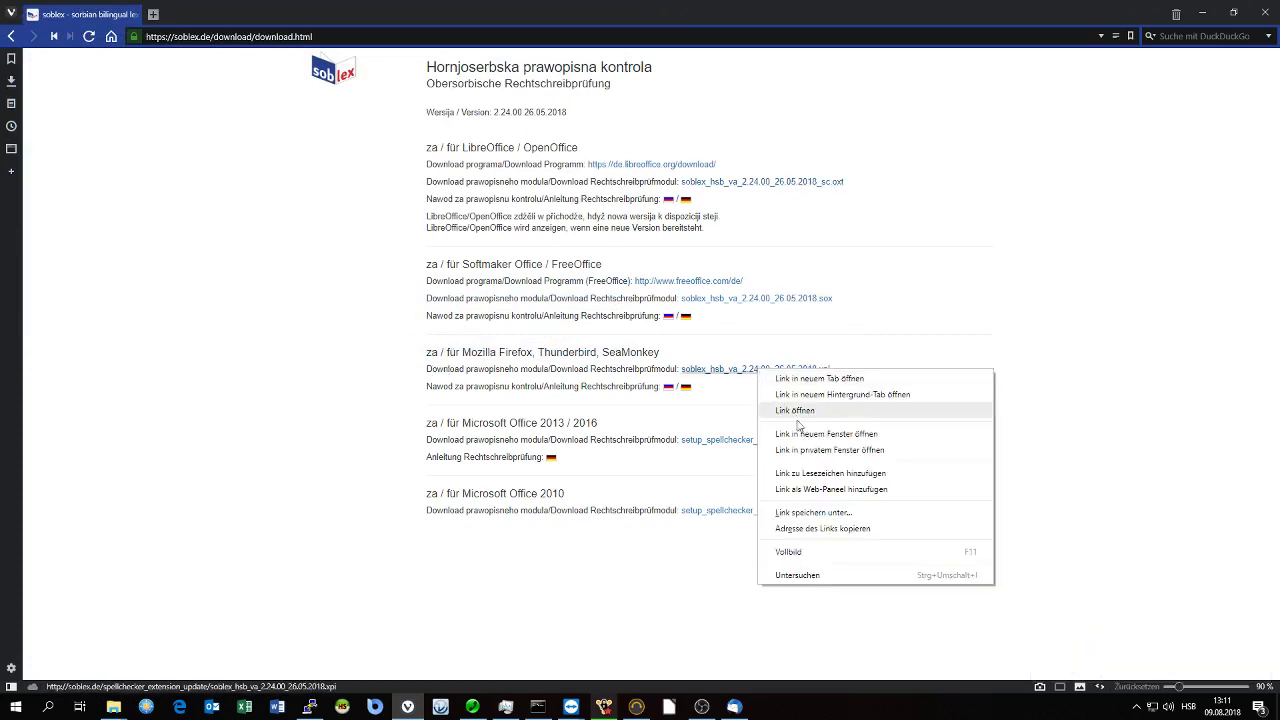
left_click(849, 521)
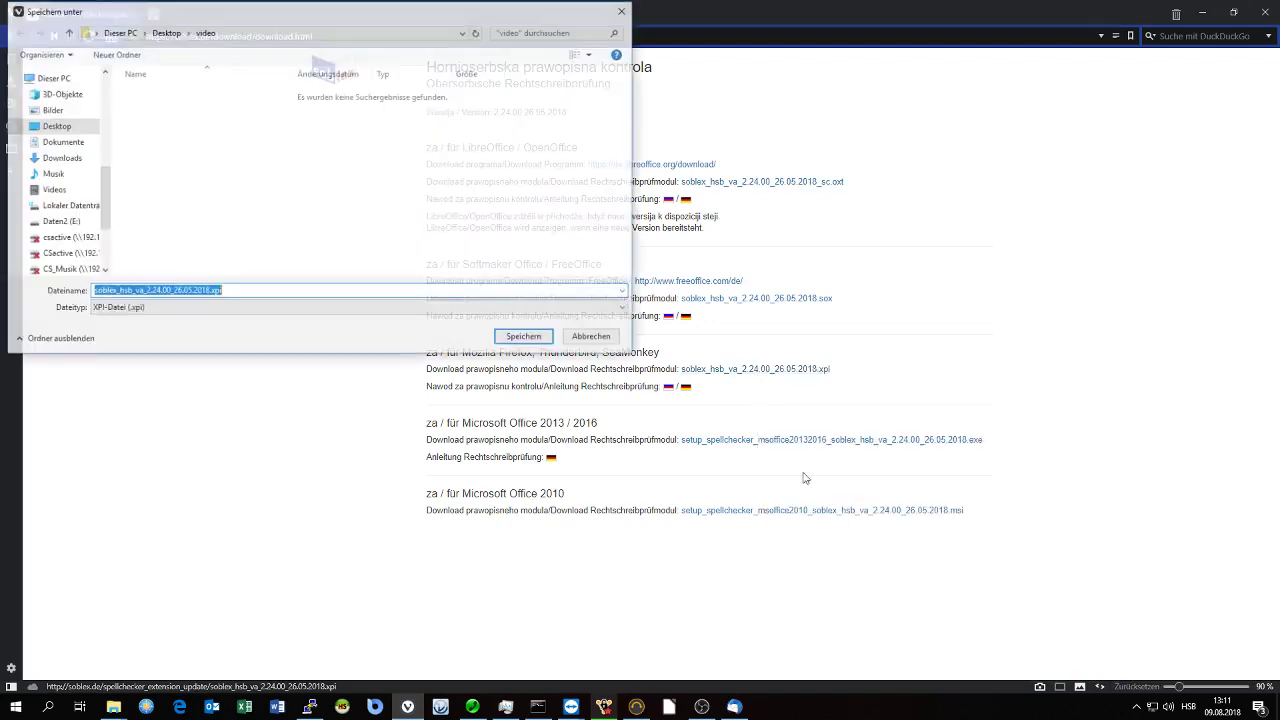
left_click(530, 337)
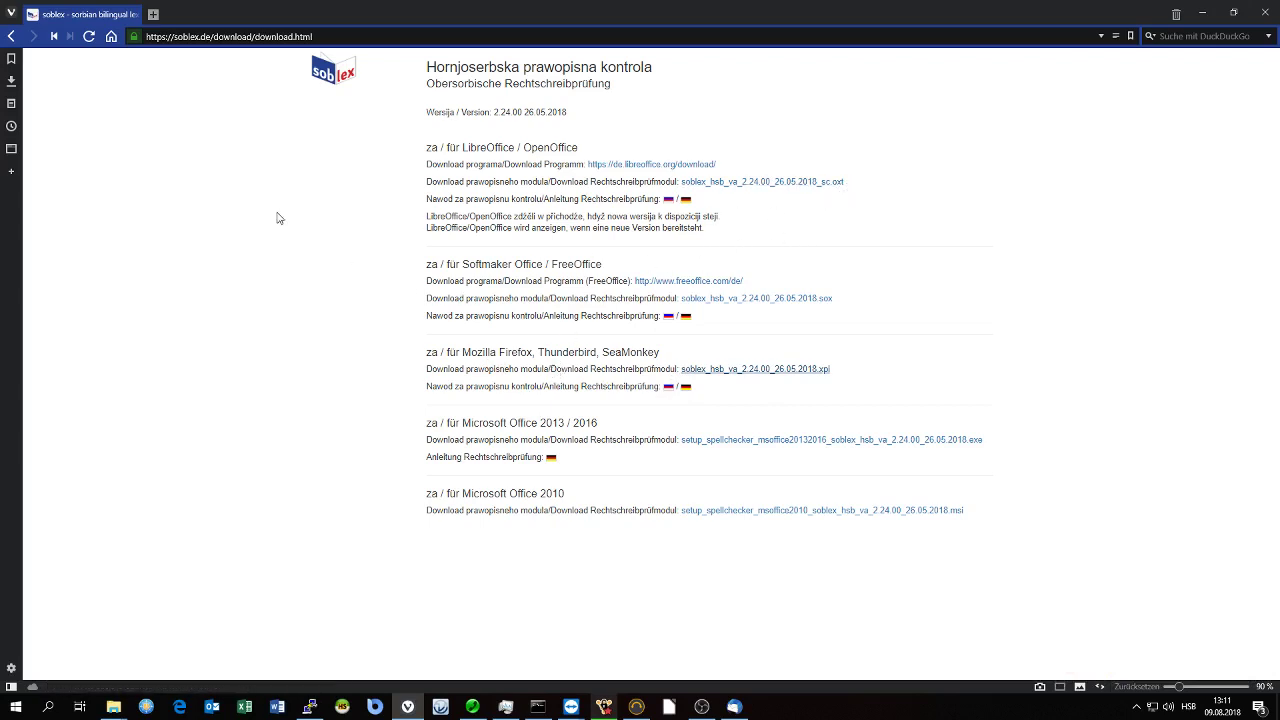
Switch to Thunderbird, install the add-on from the file soblex_hsb_va_2.24.00_26.05.2018.xpi and show the installed dictionaries.
left_click(735, 708)
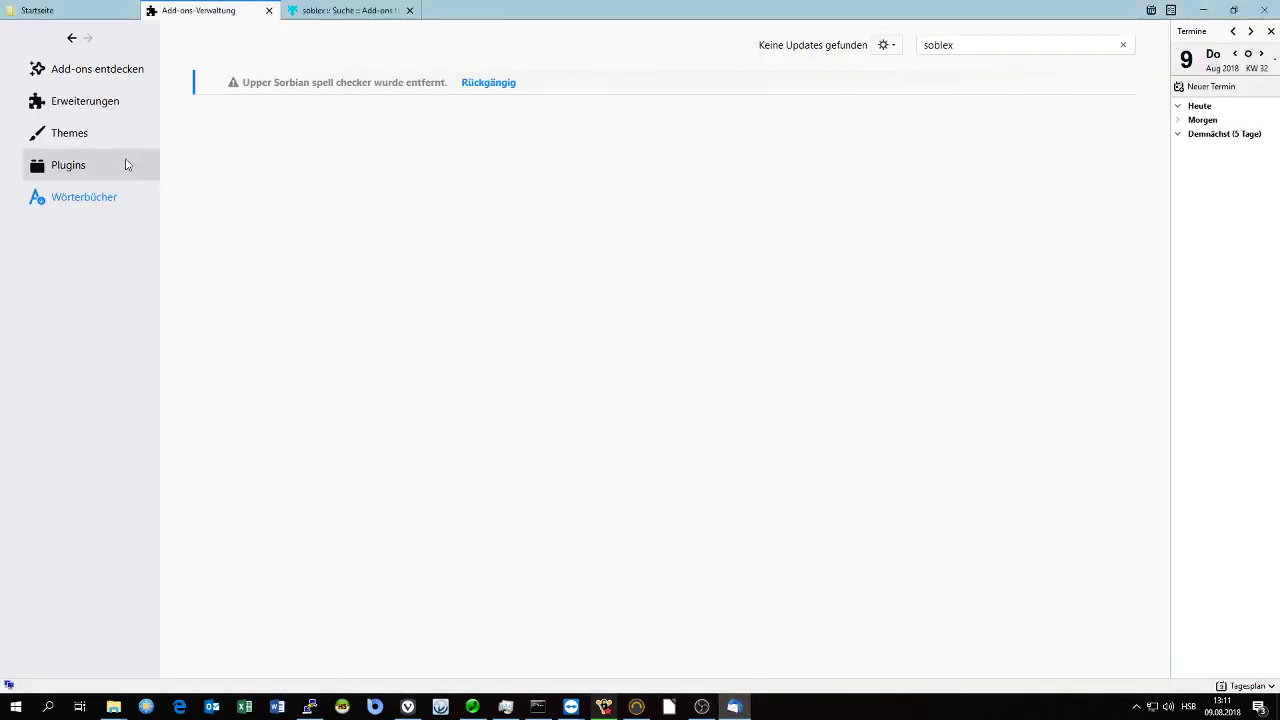
left_click(105, 113)
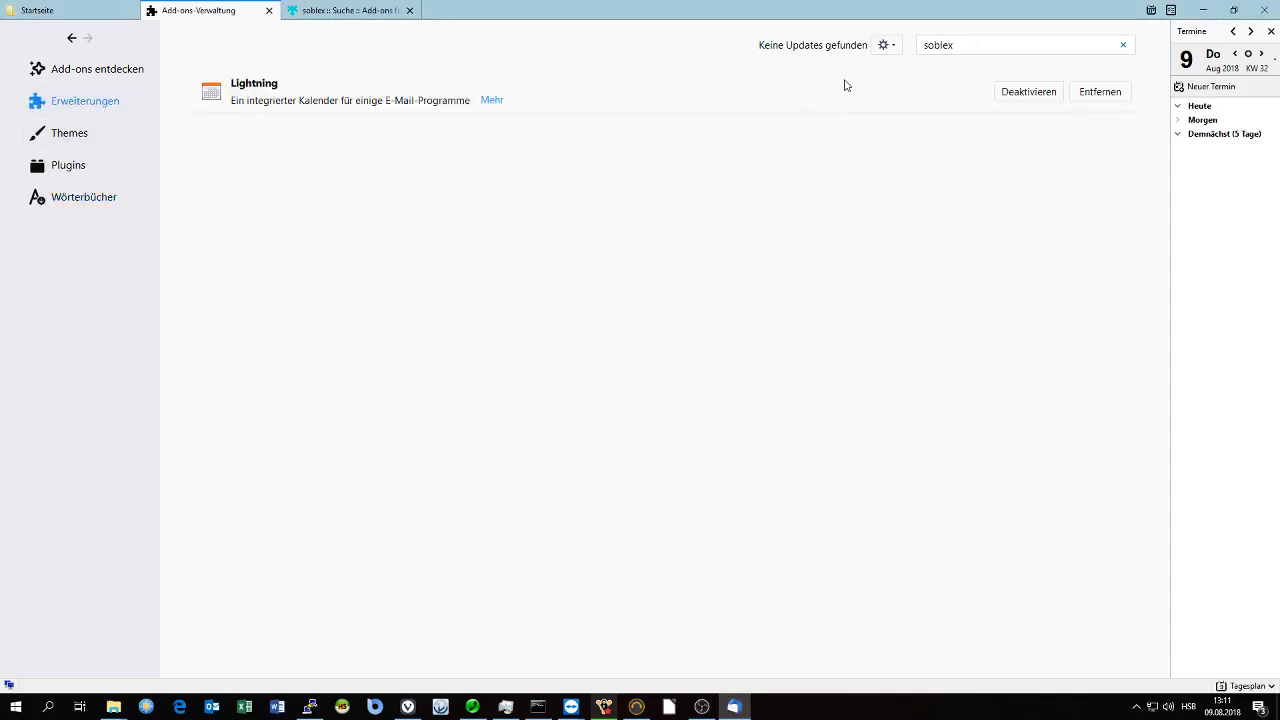
left_click(886, 45)
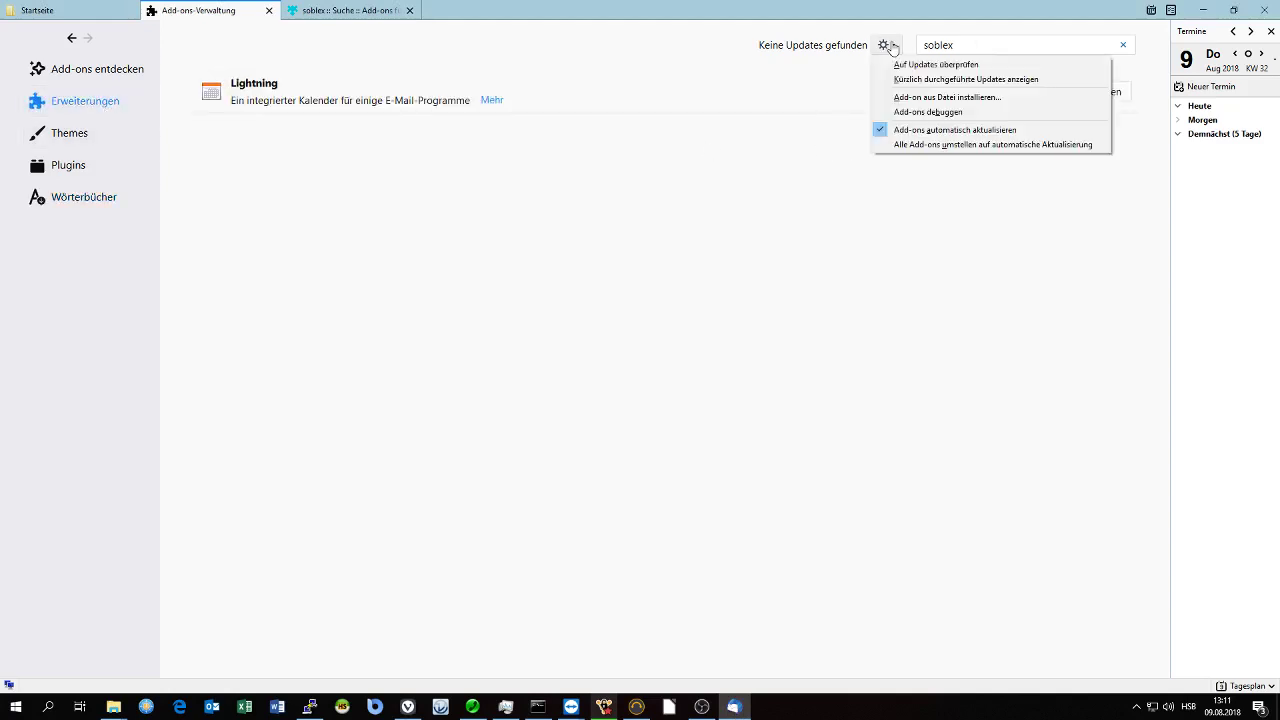
left_click(970, 99)
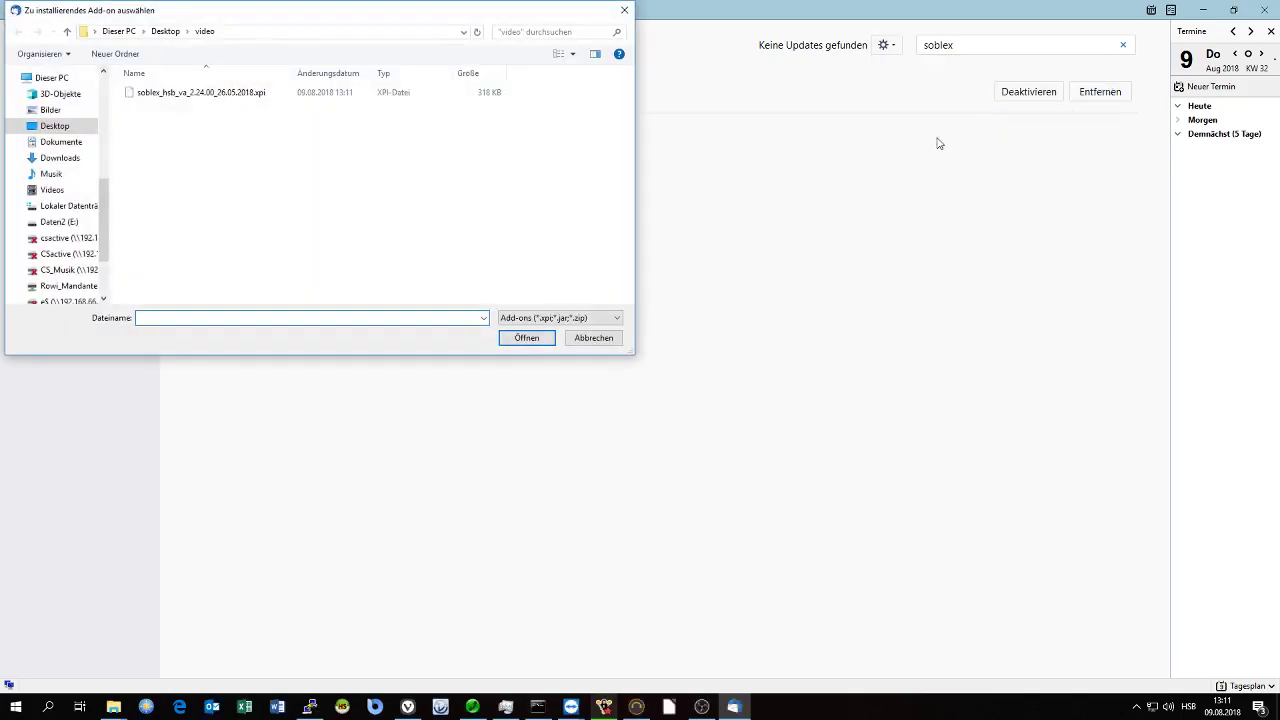
left_click(223, 100)
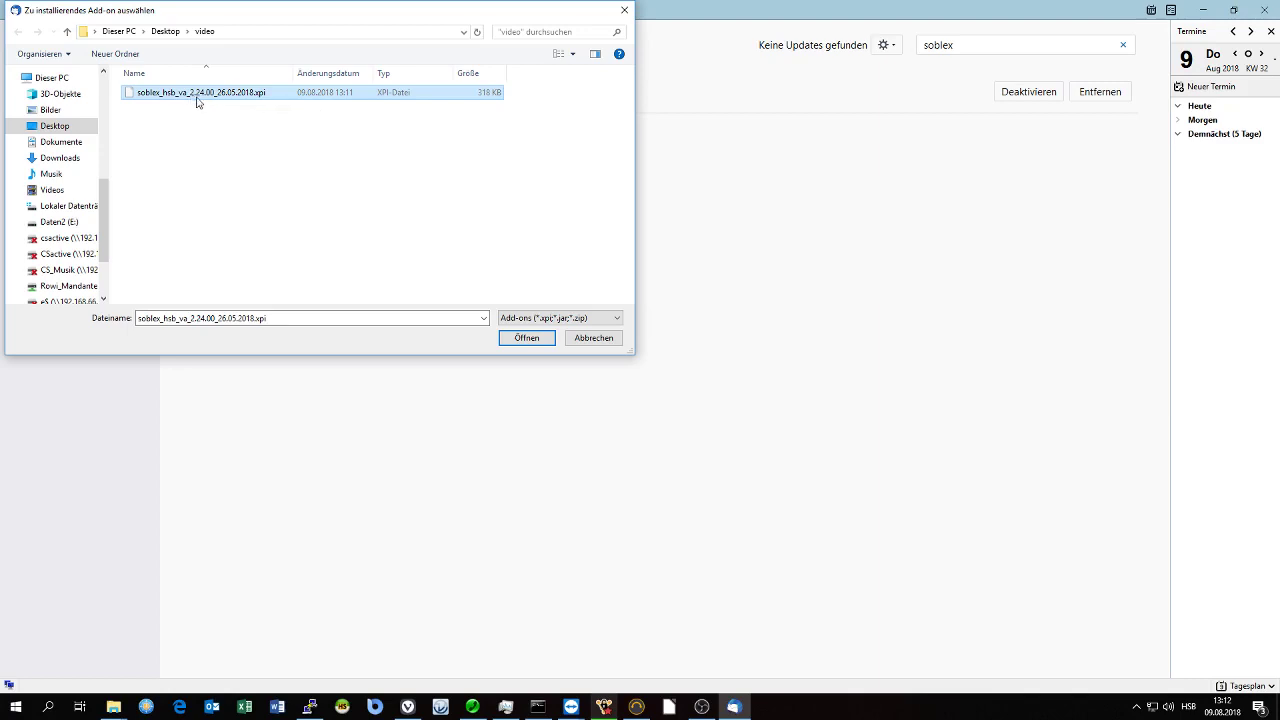
left_click(537, 341)
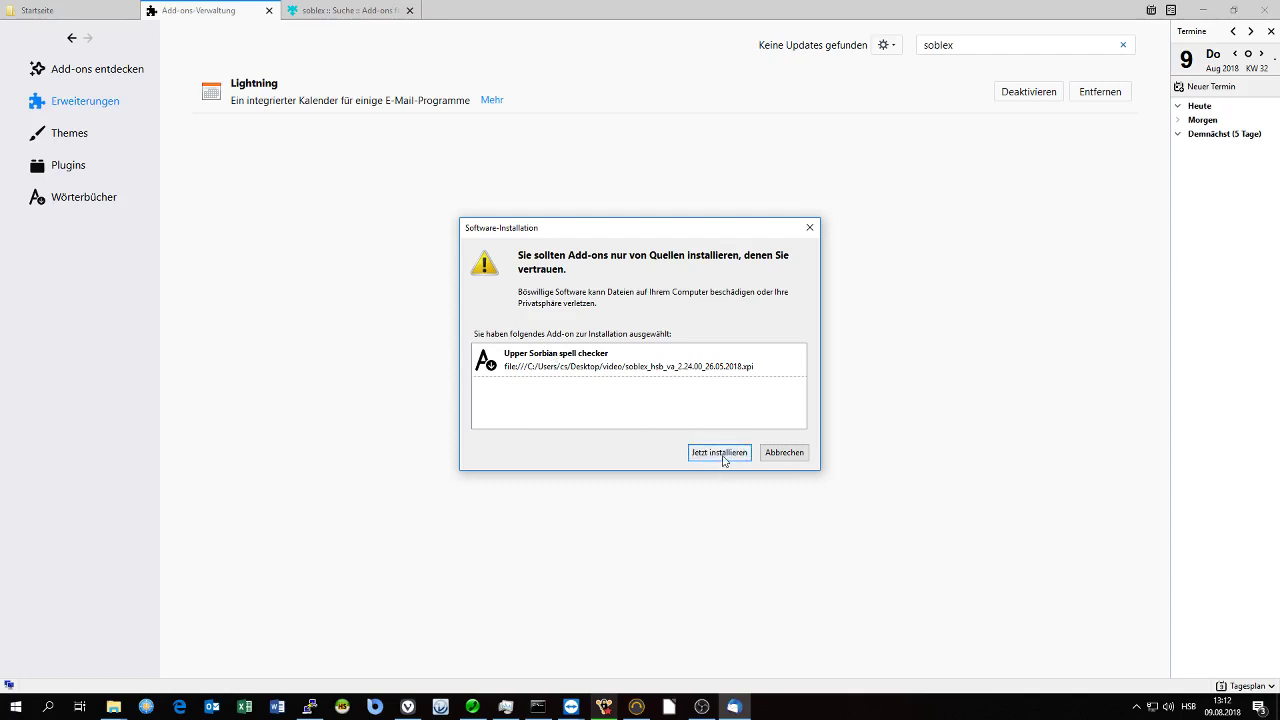
left_click(722, 455)
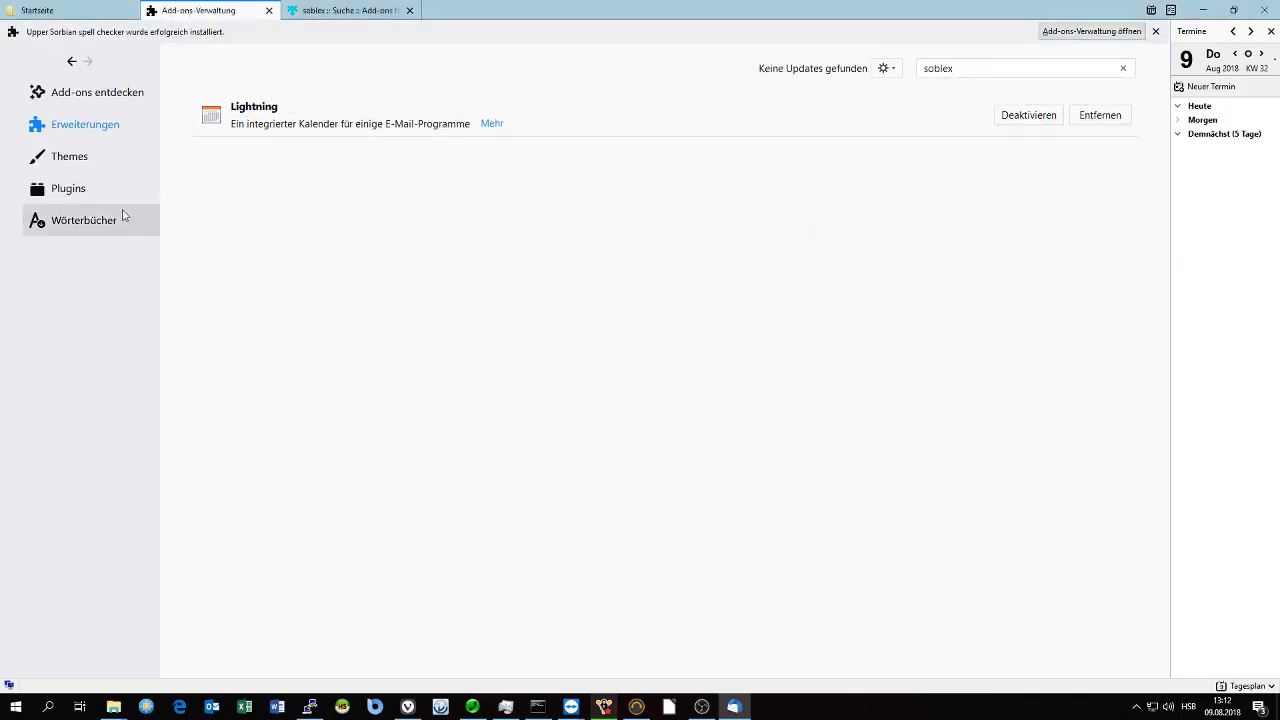
left_click(123, 217)
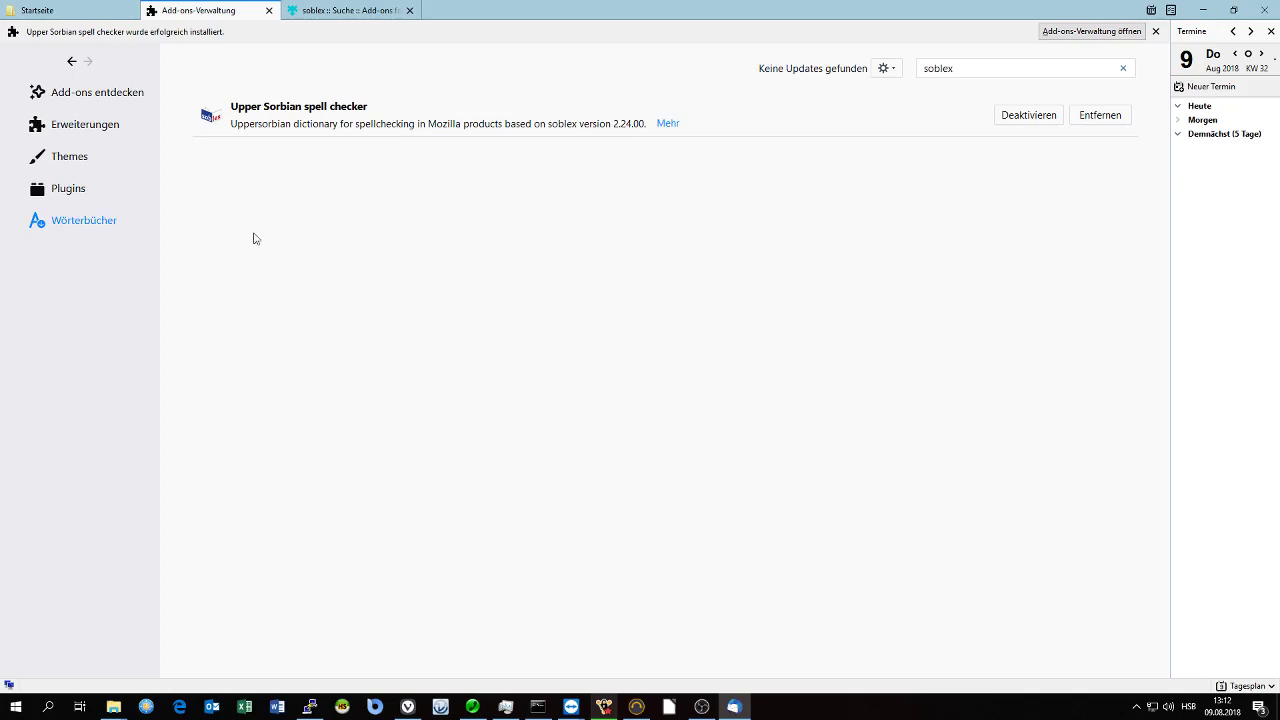
Start a new message, write "měsack" in the body and replace it with the spelling suggestion "měsačk".
left_click(36, 10)
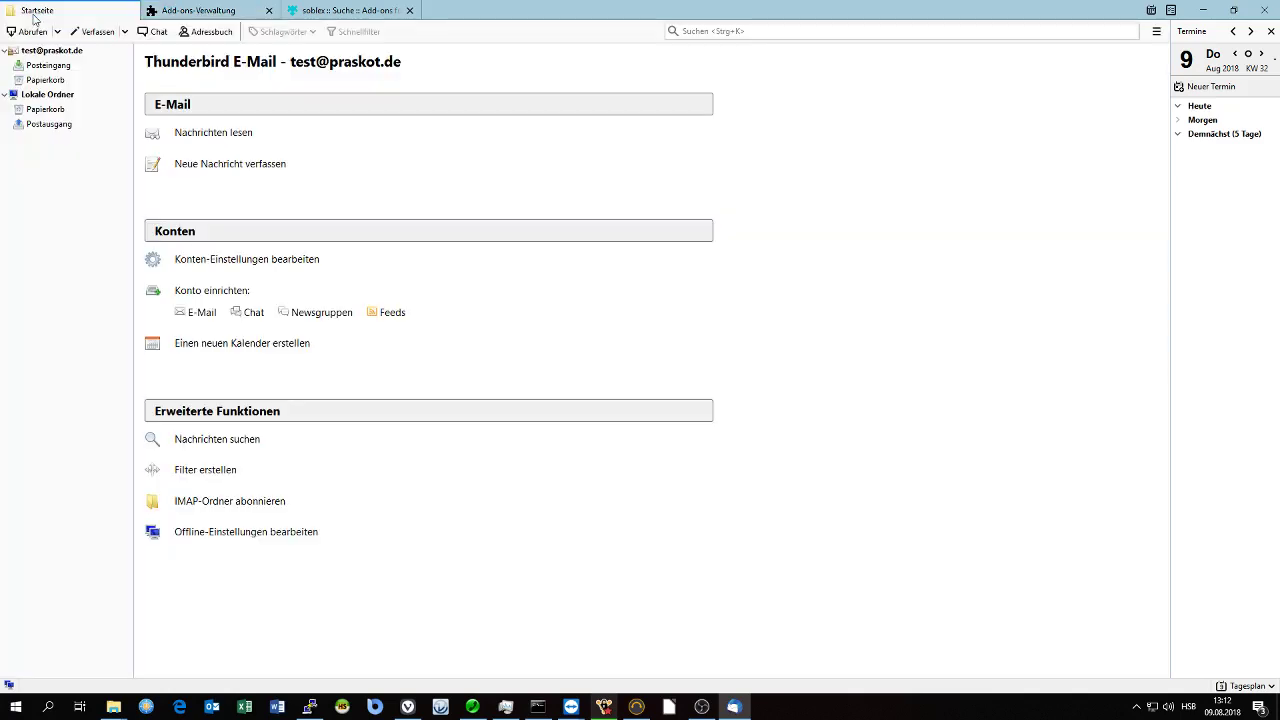
left_click(95, 32)
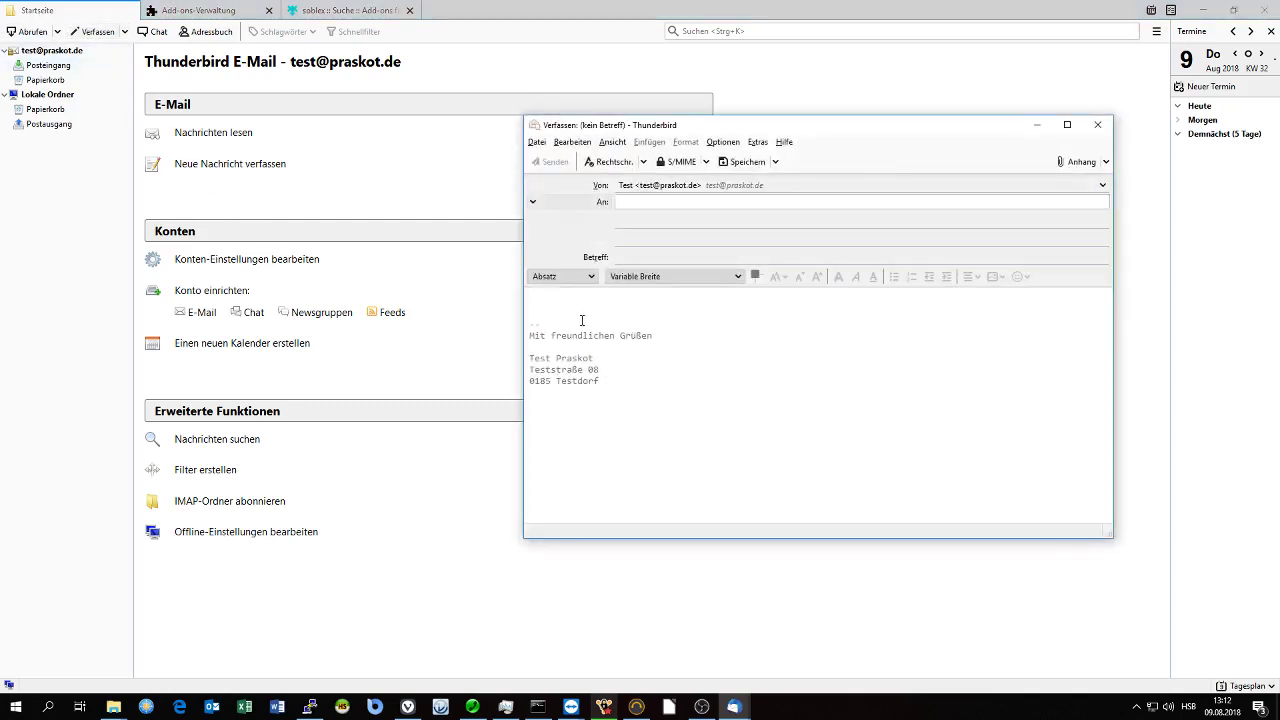
left_click(576, 312)
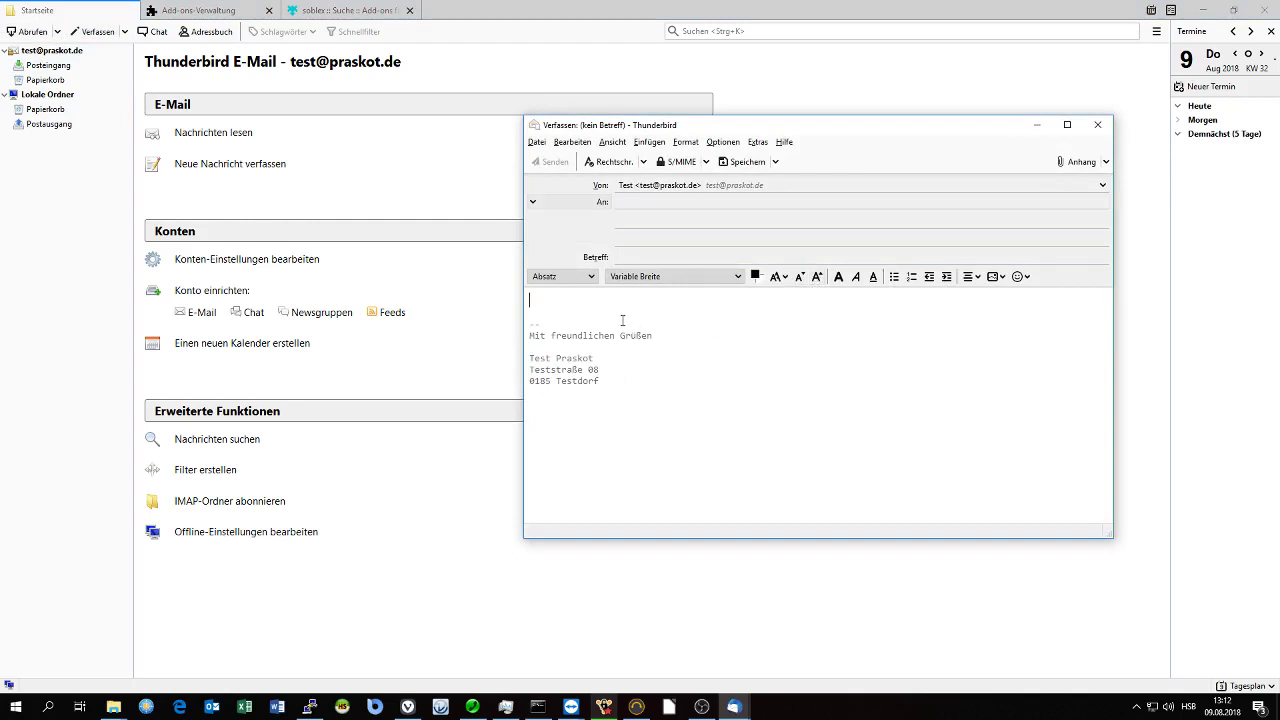
type("M")
key("BackSpace")
type("me")
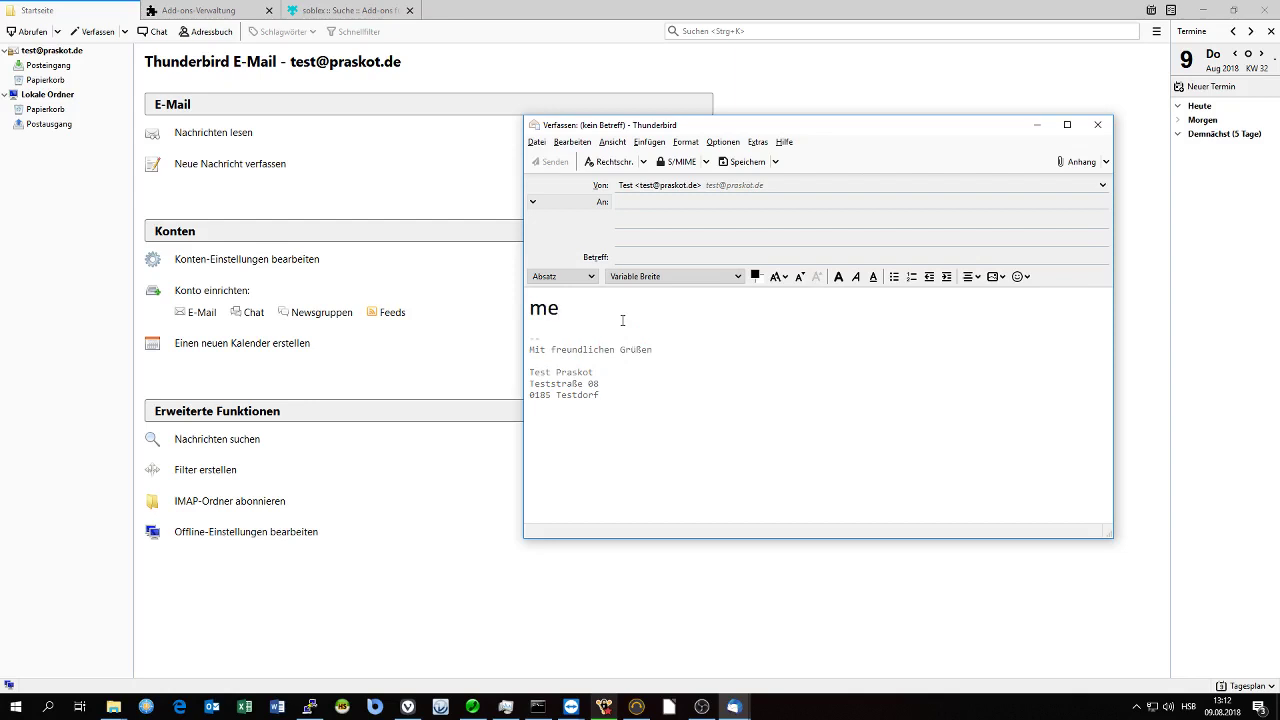
key("BackSpace")
type("ěsack")
key("Return")
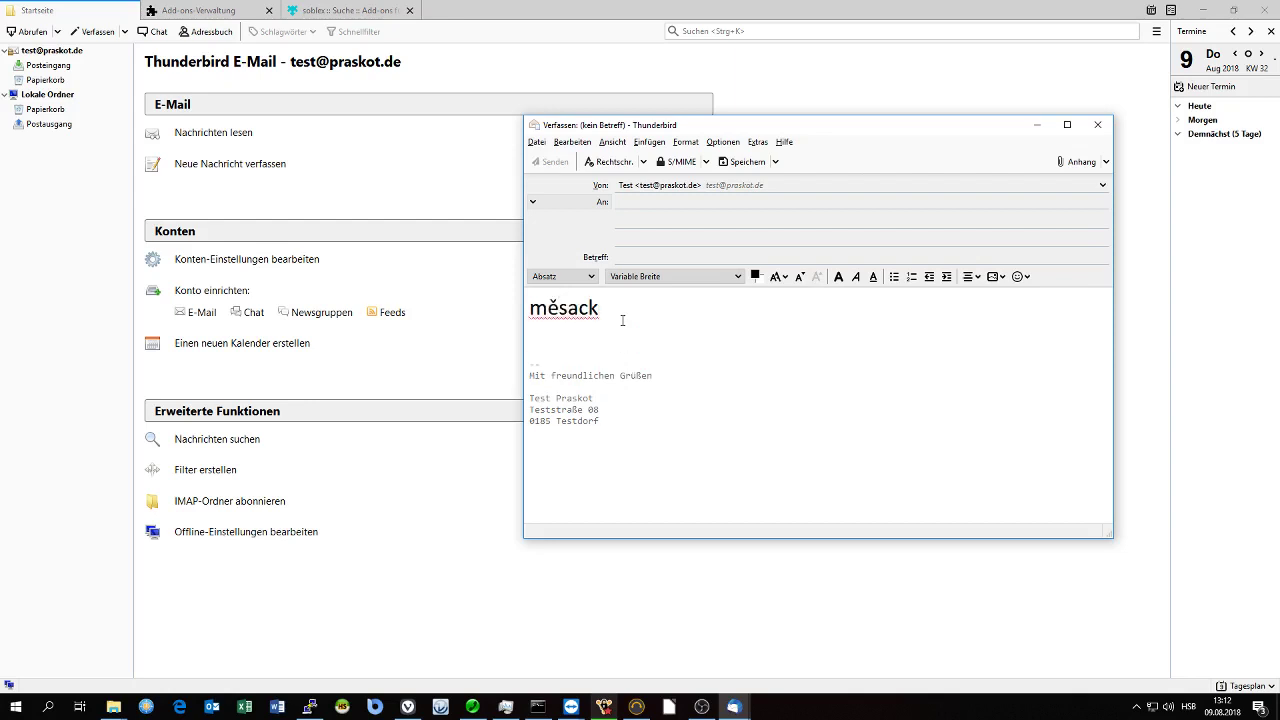
right_click(567, 308)
left_click(599, 331)
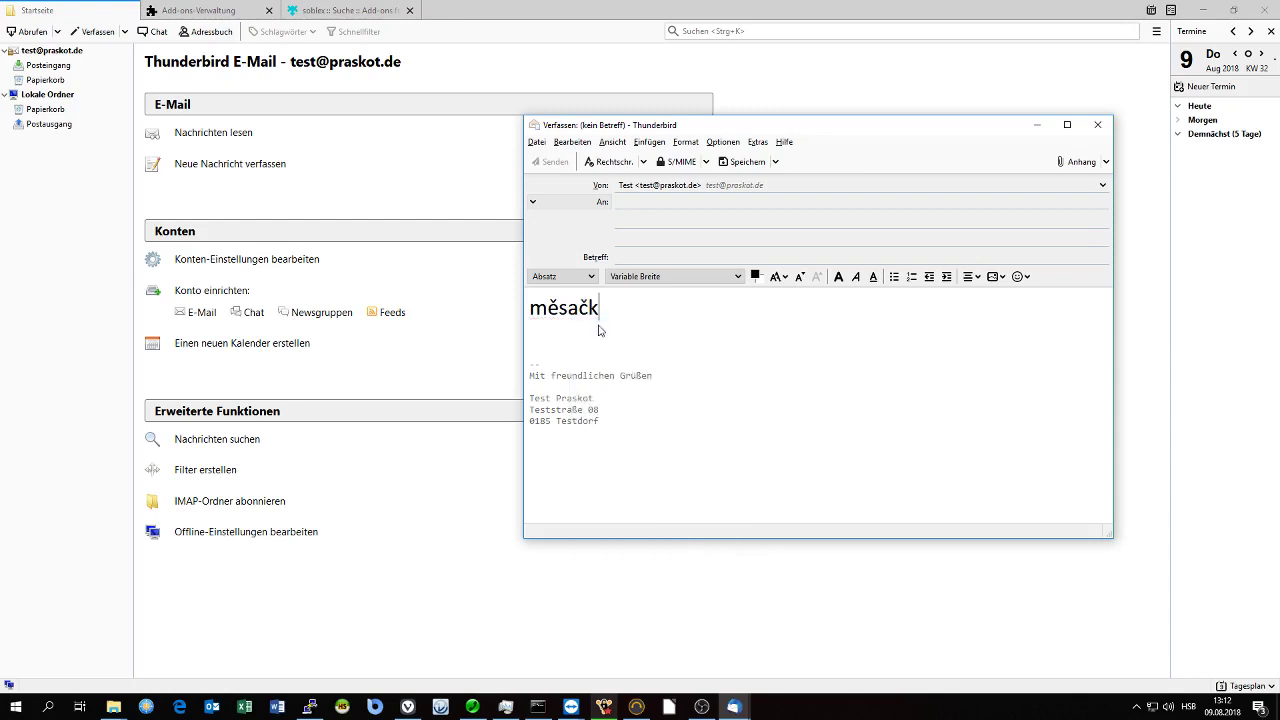